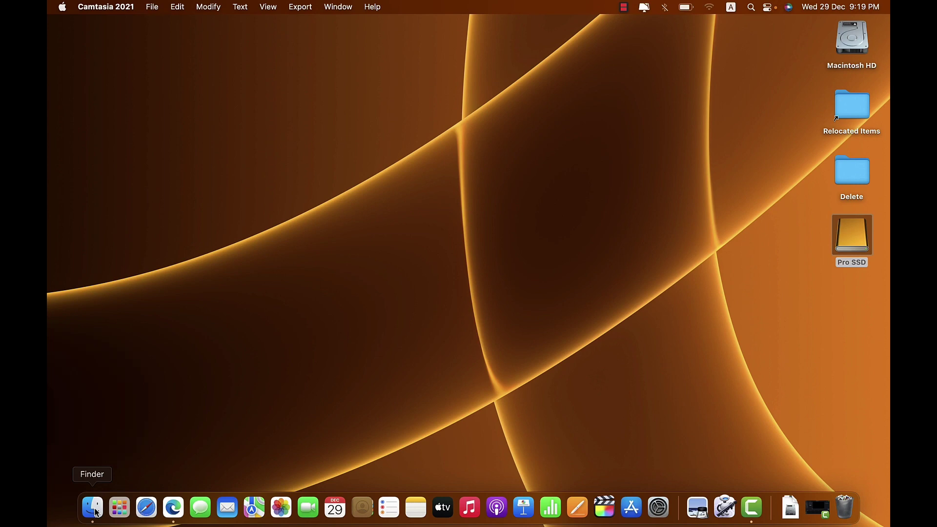
- Open a Finder window and browse through the MacBook Air's Macintosh HD to its Applications folder
{"action": "left_click", "coordinate": [96, 511]}
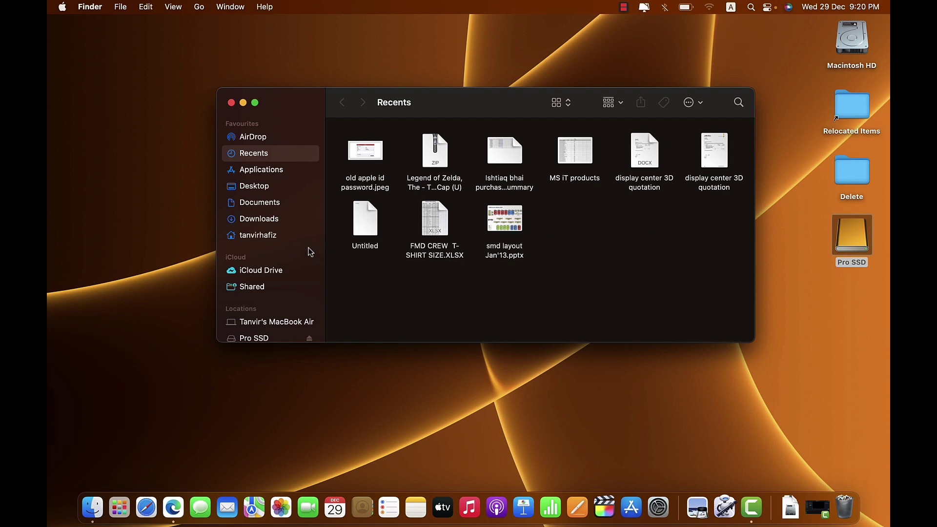
{"action": "scroll", "coordinate": [281, 223], "scroll_direction": "down", "scroll_amount": 5}
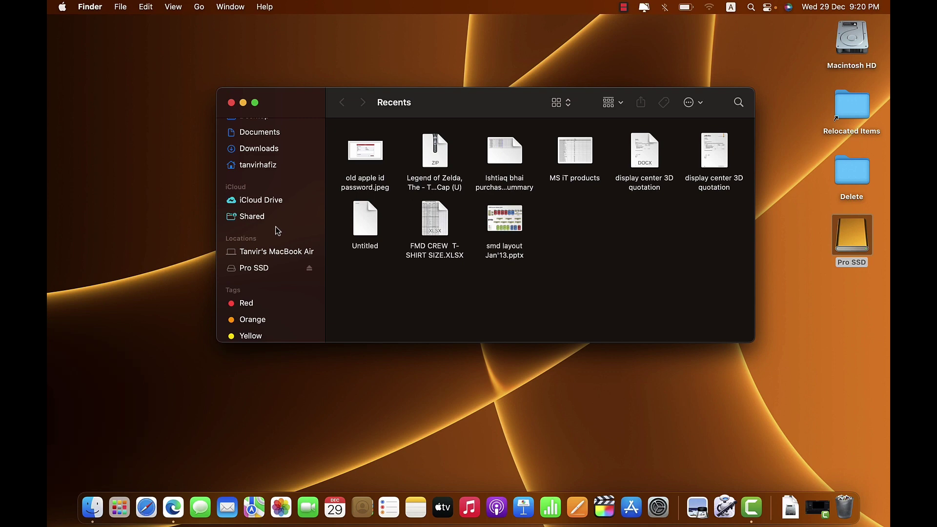
{"action": "left_click", "coordinate": [275, 253]}
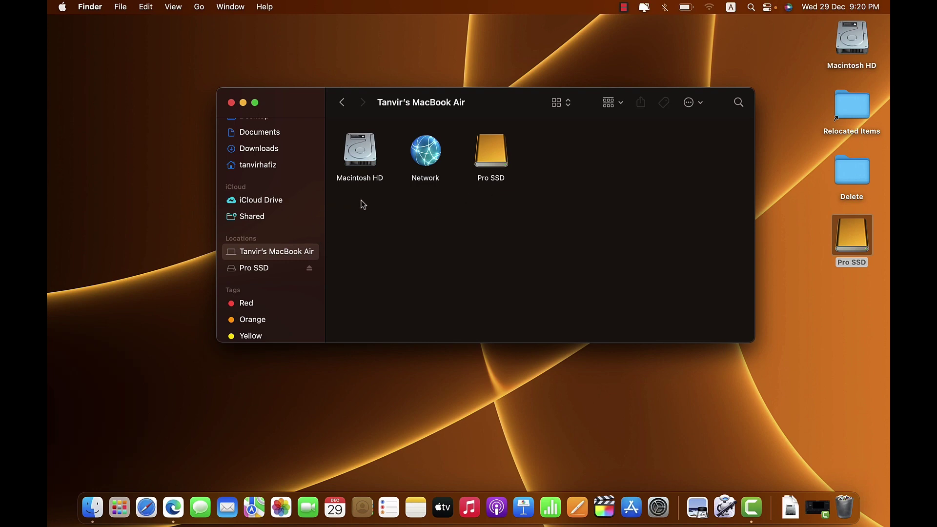
{"action": "left_click", "coordinate": [359, 168]}
{"action": "double_click", "coordinate": [359, 165]}
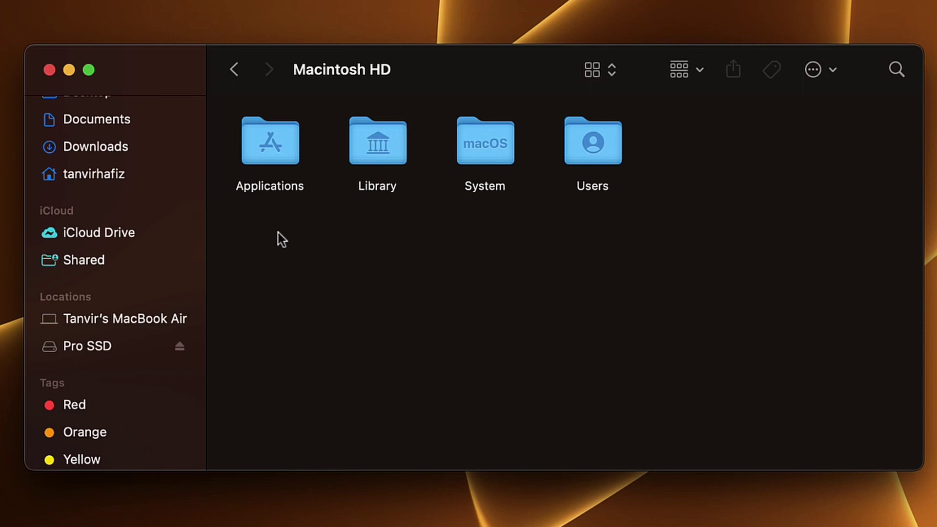
{"action": "double_click", "coordinate": [268, 150]}
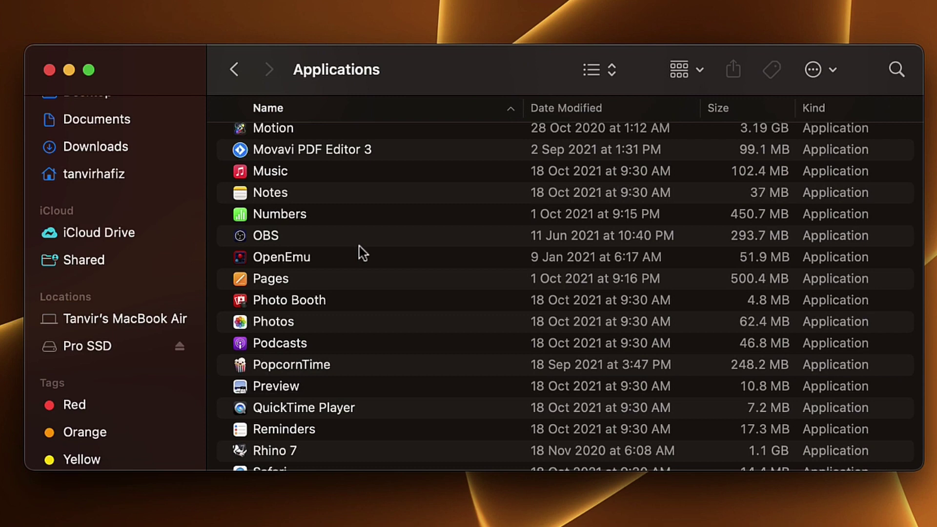
{"action": "scroll", "coordinate": [362, 251], "scroll_direction": "up", "scroll_amount": 3}
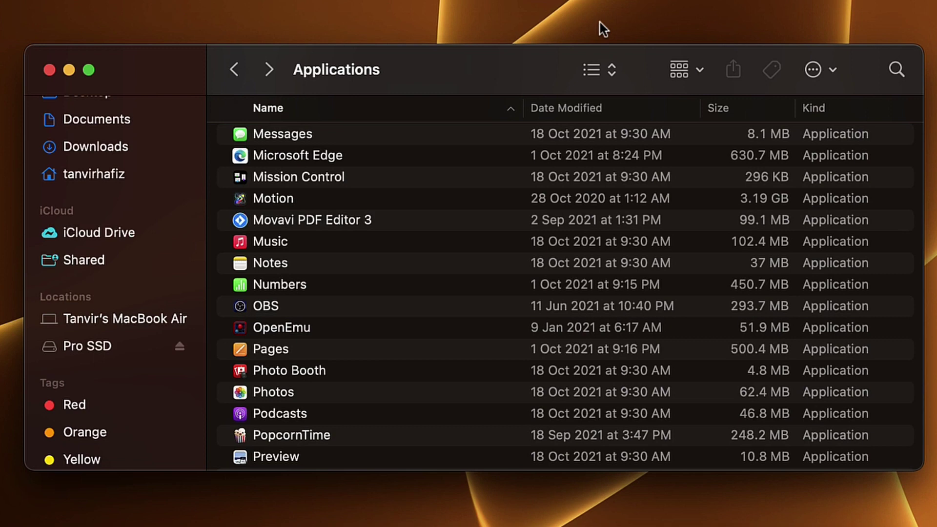
- Show the package contents of the Motion application and open its Contents folder
{"action": "right_click", "coordinate": [288, 207]}
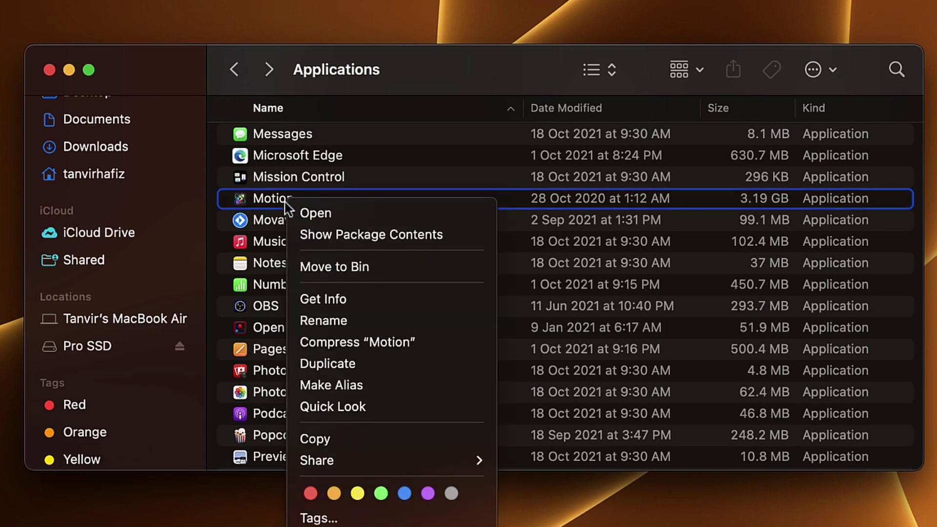
{"action": "right_click", "coordinate": [266, 199]}
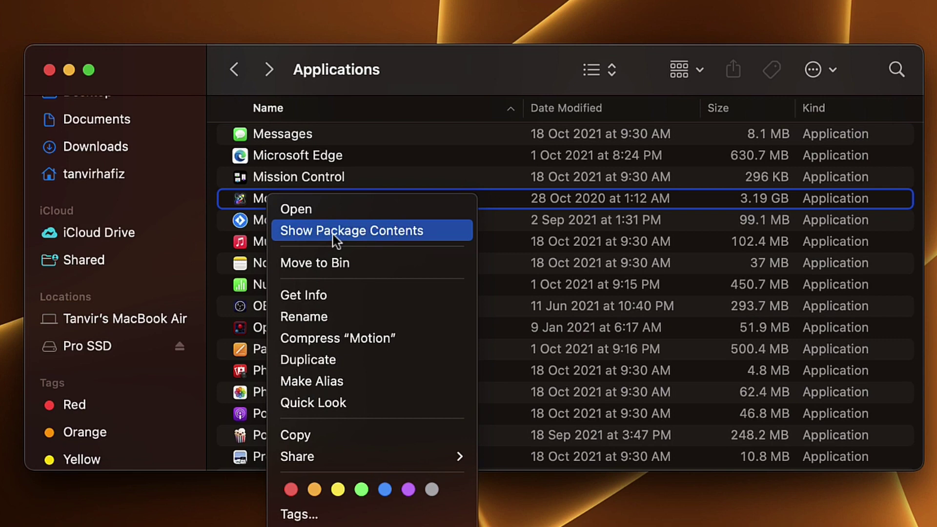
{"action": "left_click", "coordinate": [336, 234]}
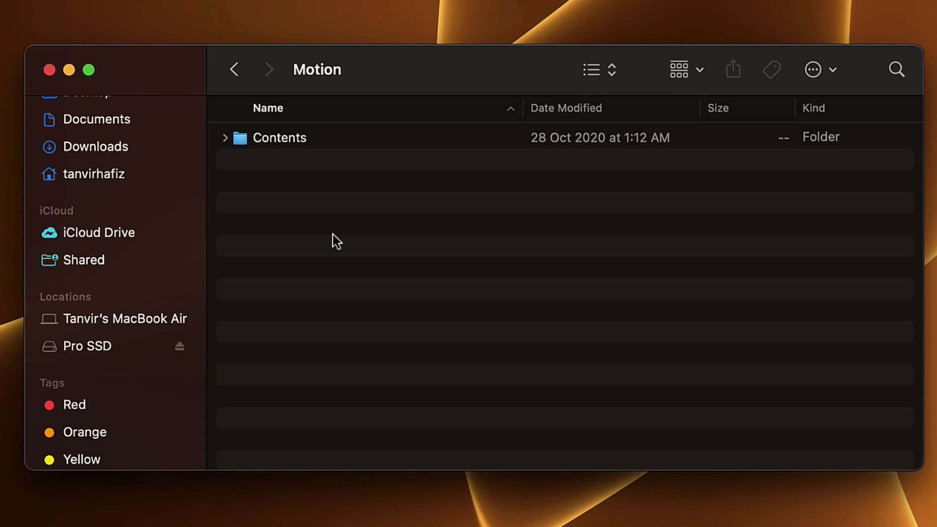
{"action": "left_click", "coordinate": [282, 145]}
{"action": "double_click", "coordinate": [282, 144]}
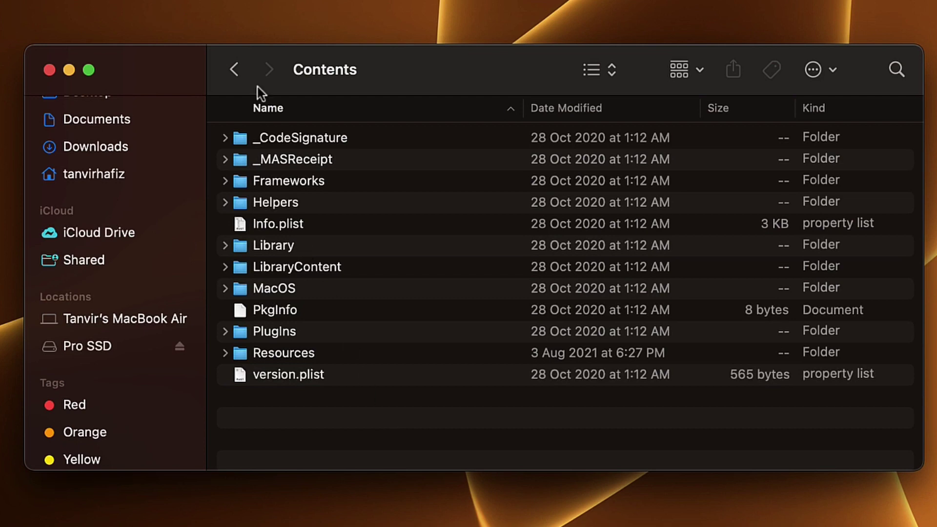
- Return to the Applications folder and show Motion's package contents again
{"action": "left_click", "coordinate": [235, 69]}
{"action": "left_click", "coordinate": [235, 68]}
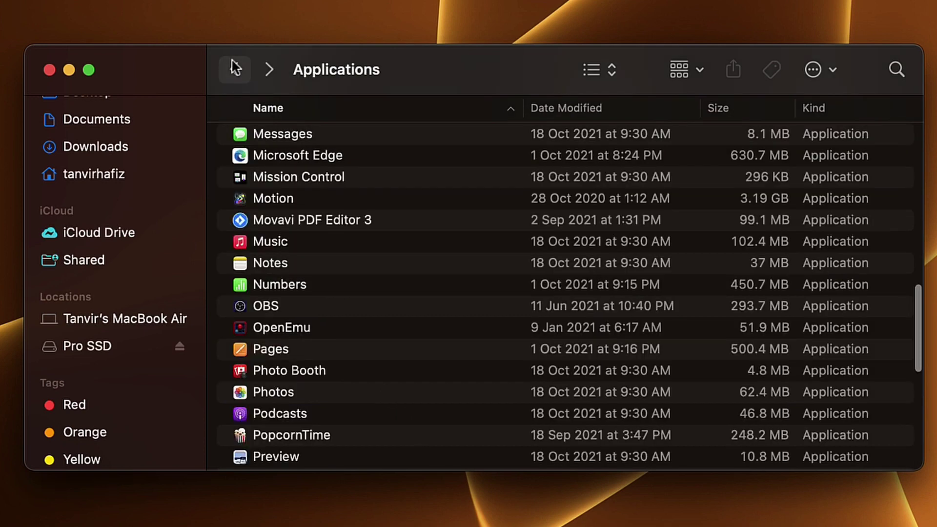
{"action": "right_click", "coordinate": [276, 199]}
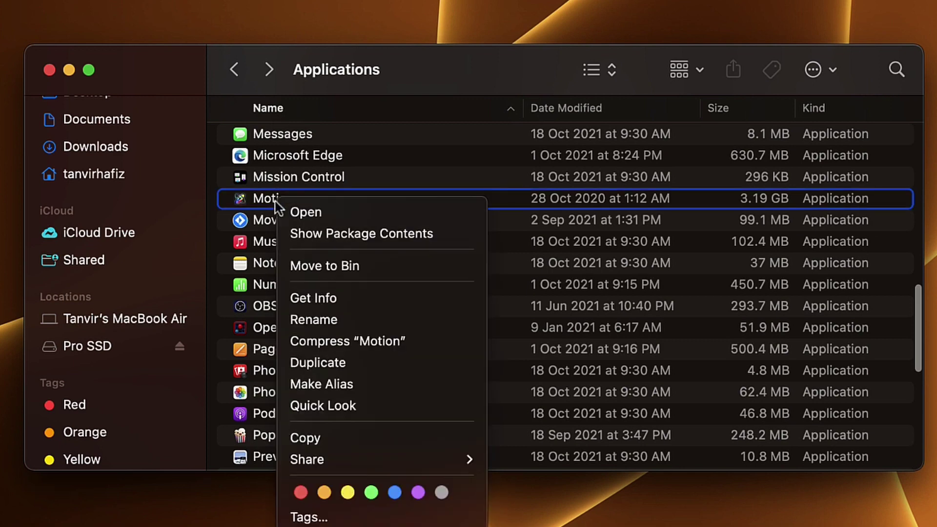
{"action": "left_click", "coordinate": [309, 227]}
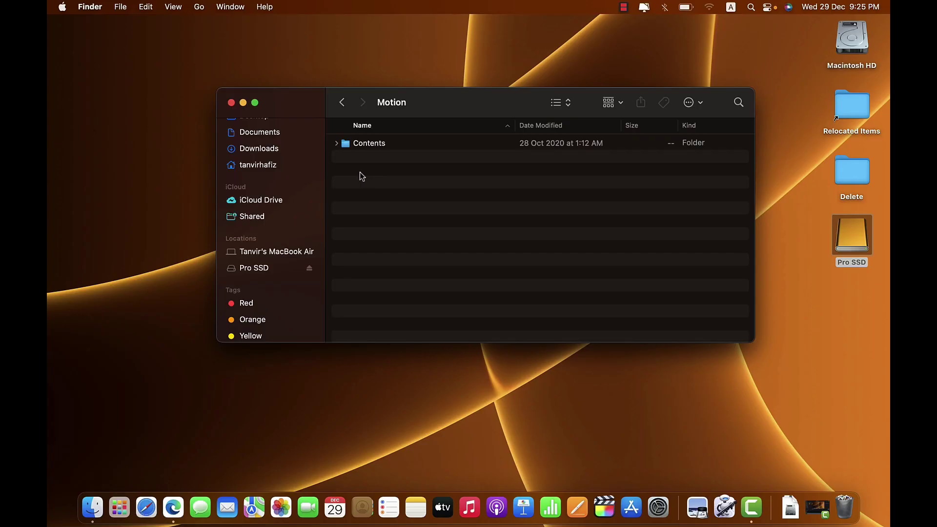
- View the Desktop folder and look through the list of installed programs in the Applications favourite
{"action": "scroll", "coordinate": [103, 217], "scroll_direction": "up", "scroll_amount": 5}
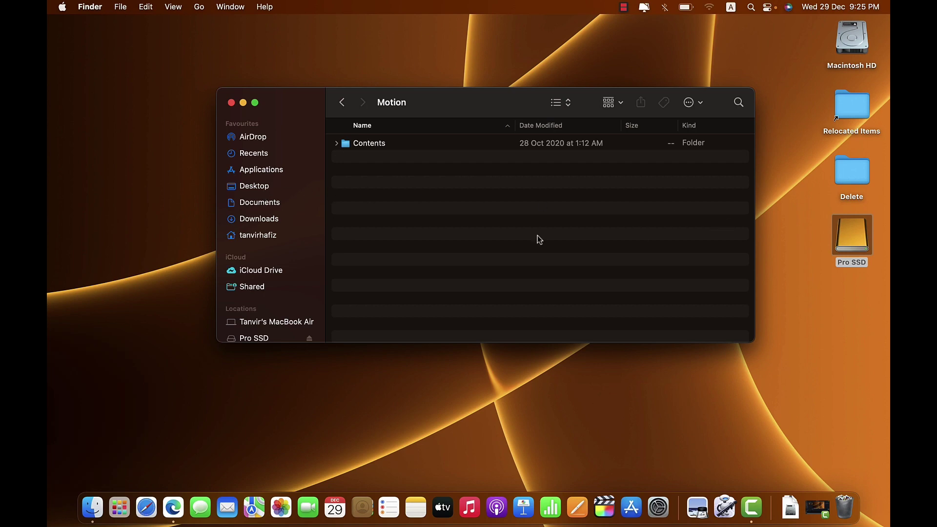
{"action": "left_click", "coordinate": [254, 188]}
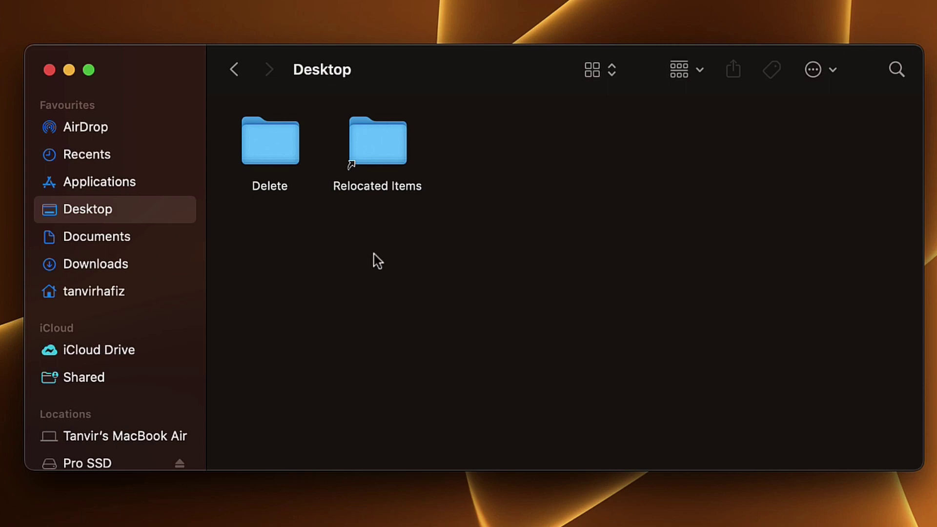
{"action": "left_click", "coordinate": [107, 186]}
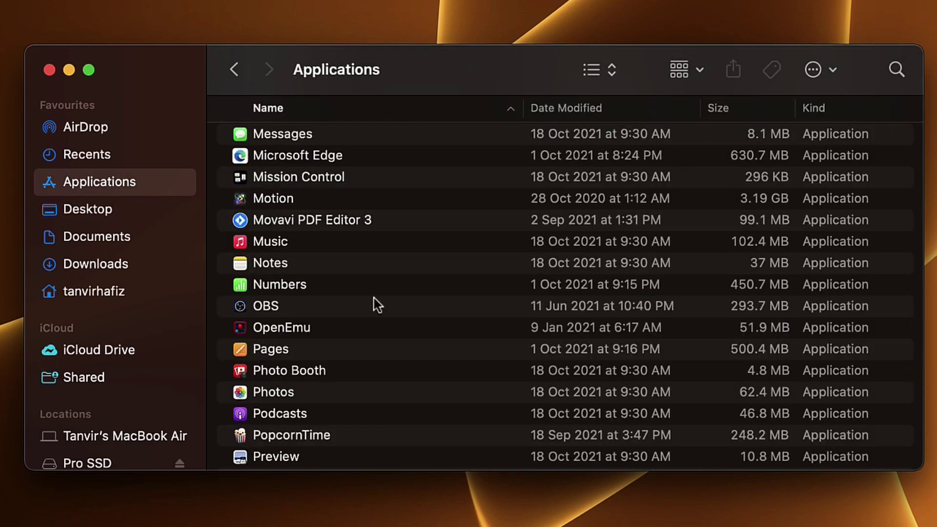
{"action": "scroll", "coordinate": [377, 305], "scroll_direction": "down", "scroll_amount": 5}
{"action": "scroll", "coordinate": [377, 305], "scroll_direction": "up", "scroll_amount": 7}
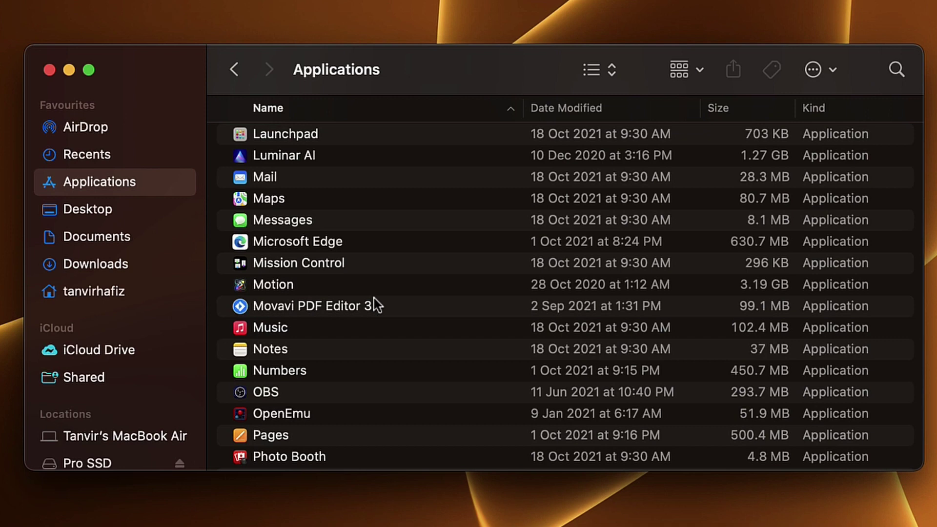
- View the Documents folder and the user's home folder, including a look inside its Movies folder
{"action": "left_click", "coordinate": [127, 241]}
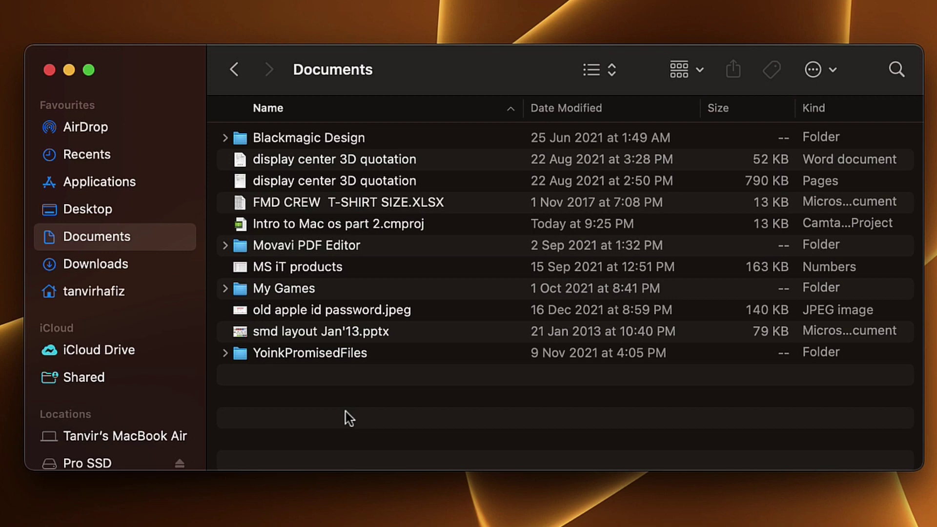
{"action": "left_click", "coordinate": [98, 291]}
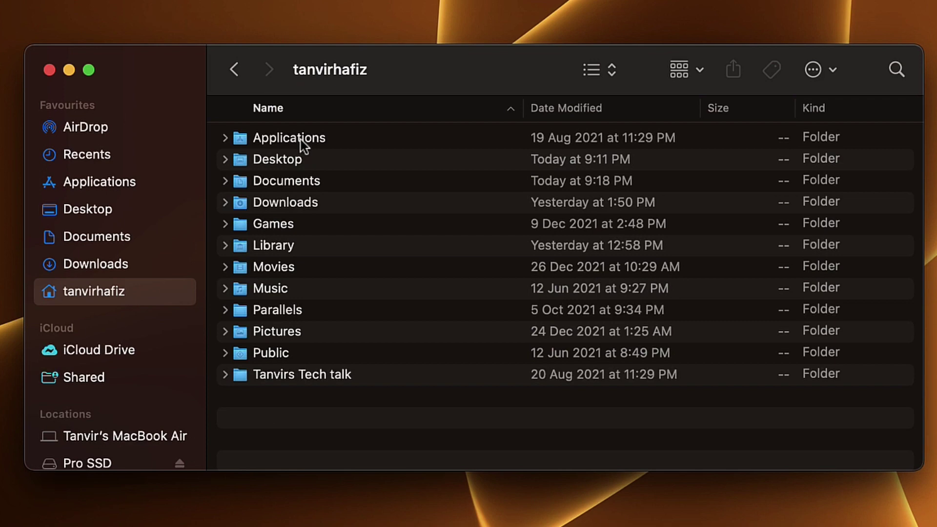
{"action": "double_click", "coordinate": [277, 268]}
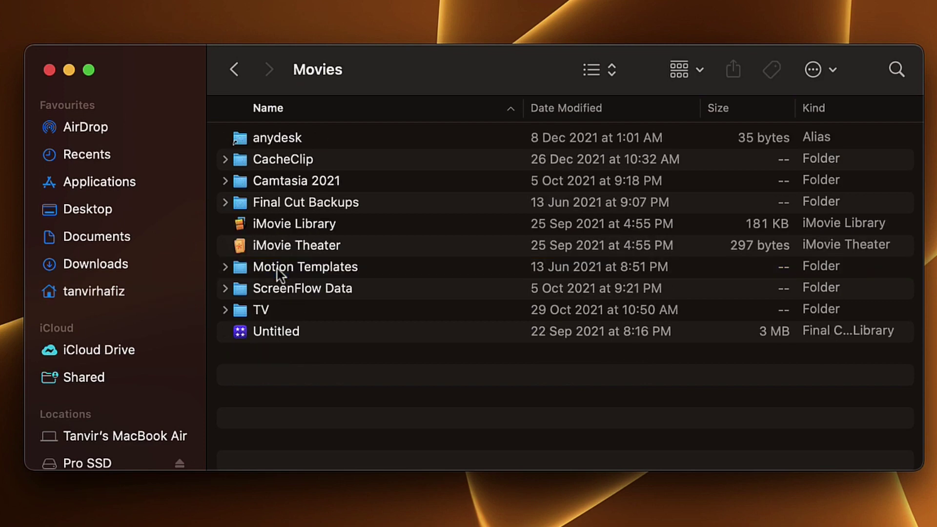
{"action": "left_click", "coordinate": [234, 70]}
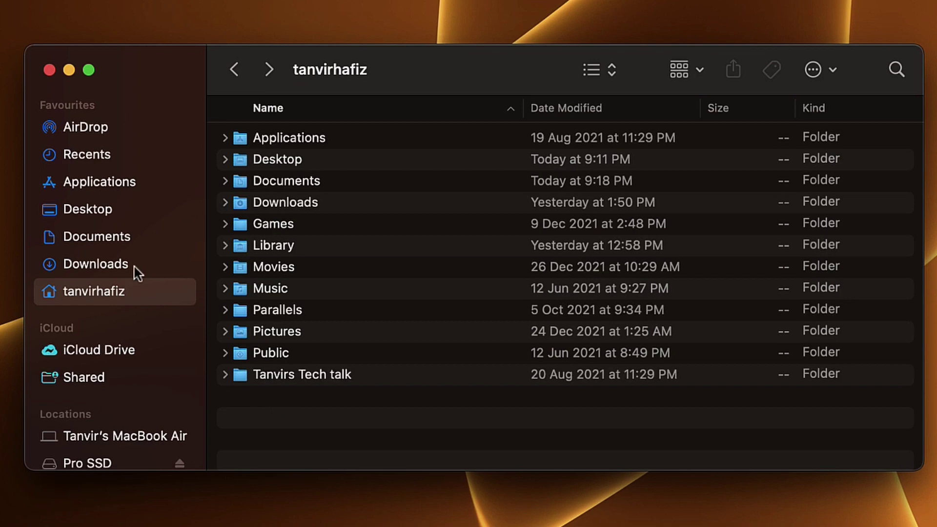
- View the AirDrop page, the iCloud Drive folders and the list of tags below the locations
{"action": "left_click", "coordinate": [96, 132]}
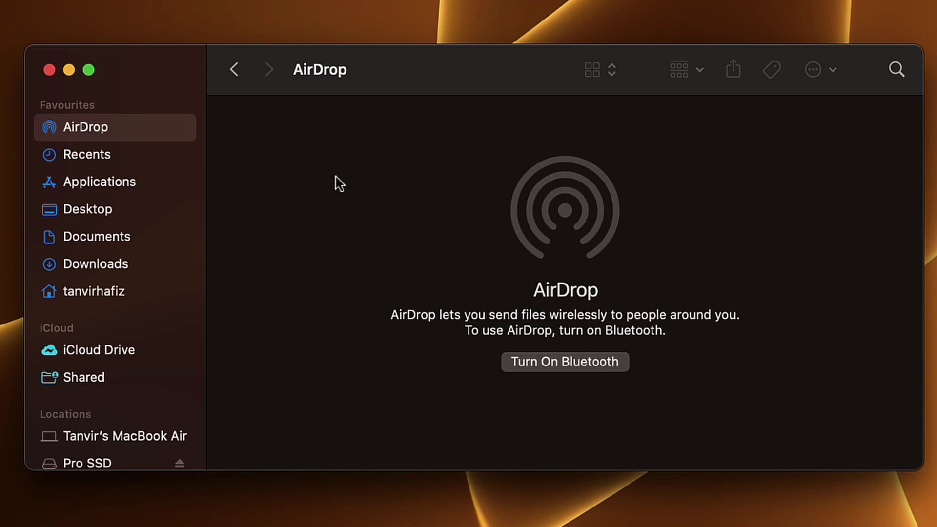
{"action": "scroll", "coordinate": [156, 318], "scroll_direction": "down", "scroll_amount": 5}
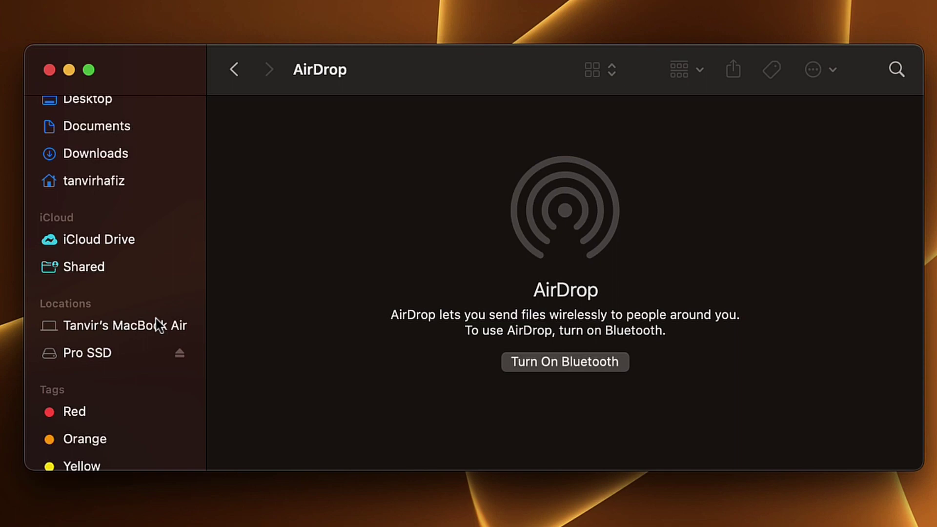
{"action": "left_click", "coordinate": [101, 242]}
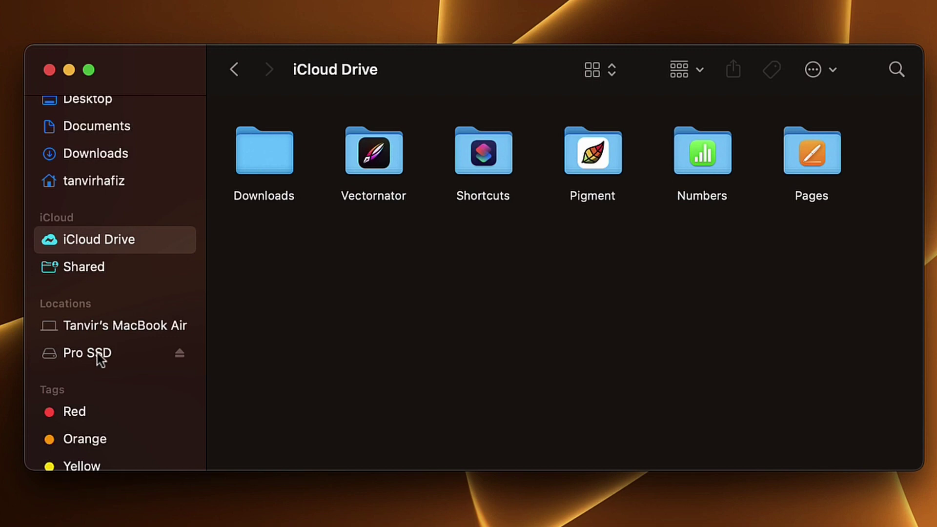
{"action": "scroll", "coordinate": [100, 359], "scroll_direction": "down", "scroll_amount": 5}
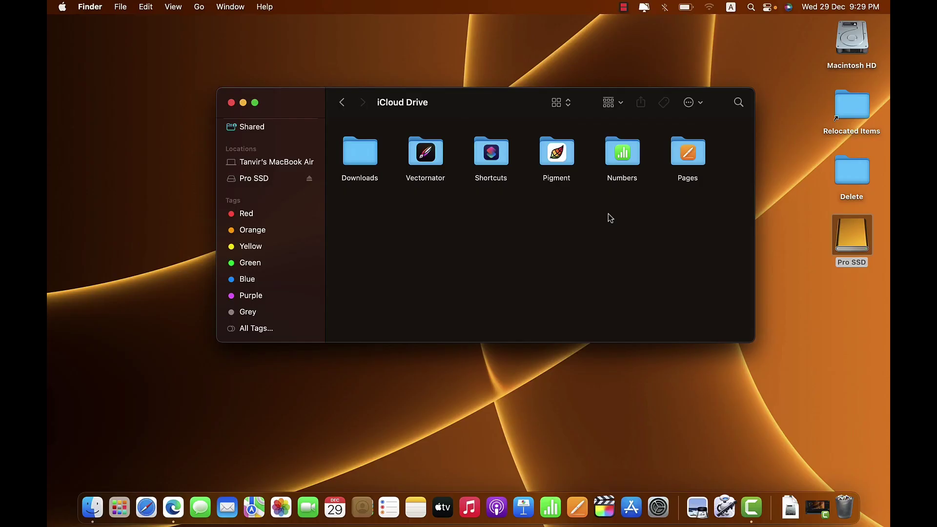
- Open the Finder Preferences and move their window slightly away from the screen corner
{"action": "left_click", "coordinate": [93, 10]}
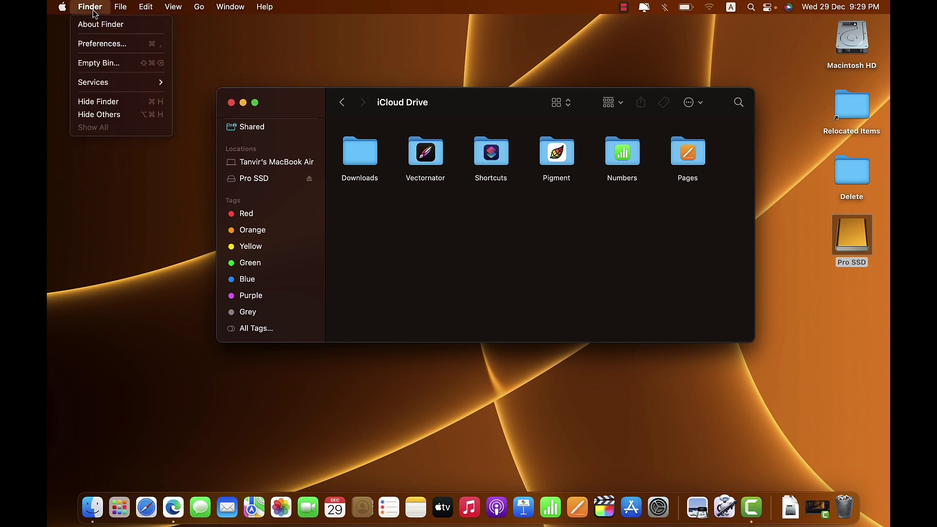
{"action": "left_click", "coordinate": [95, 43]}
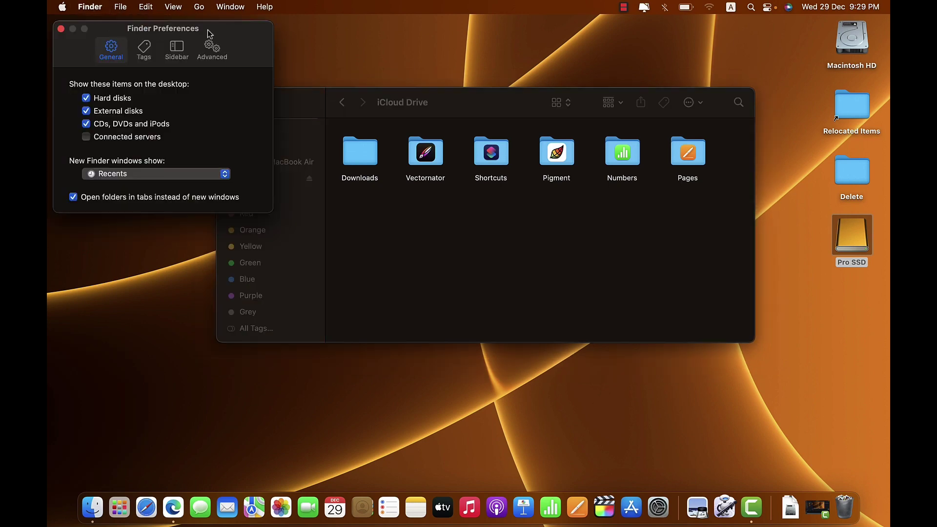
{"action": "left_click_drag", "start_coordinate": [208, 30], "coordinate": [235, 63]}
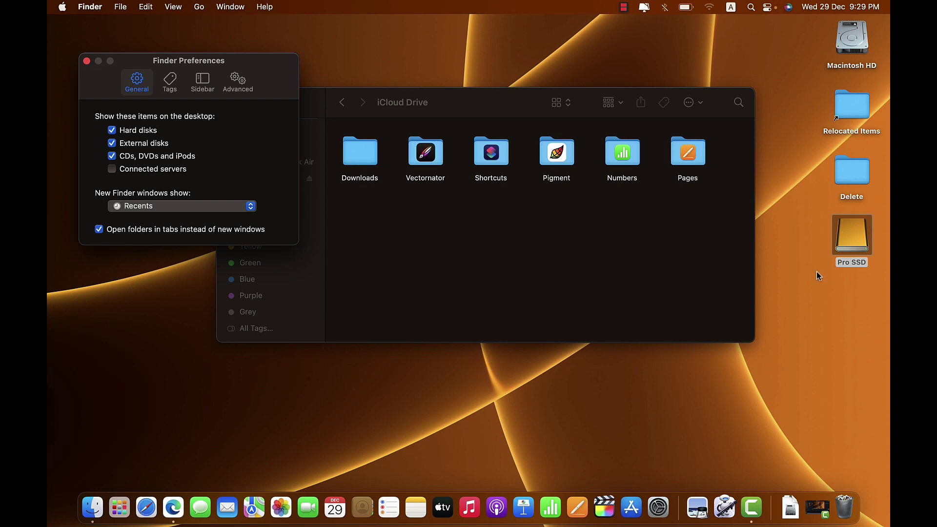
- Switch the desktop display of hard disks off and on again, and do the same for external disks
{"action": "left_click", "coordinate": [112, 130]}
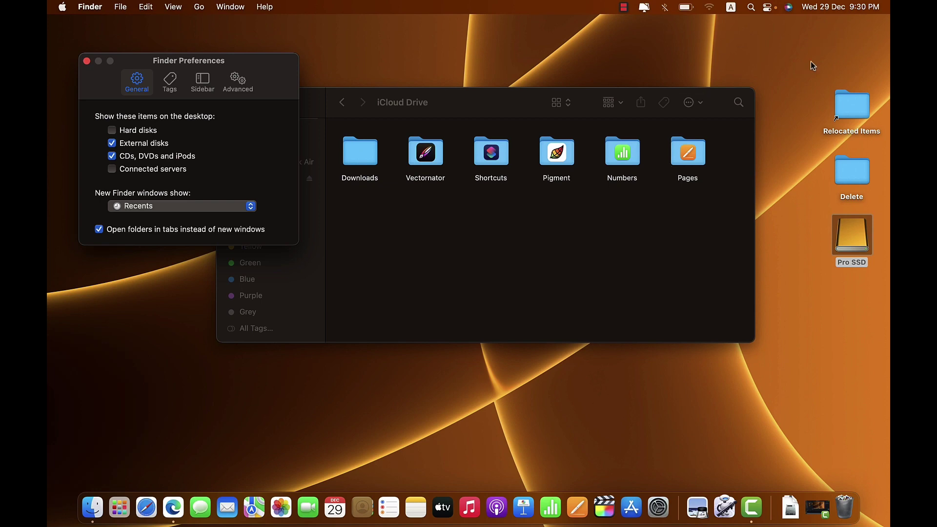
{"action": "left_click", "coordinate": [112, 131]}
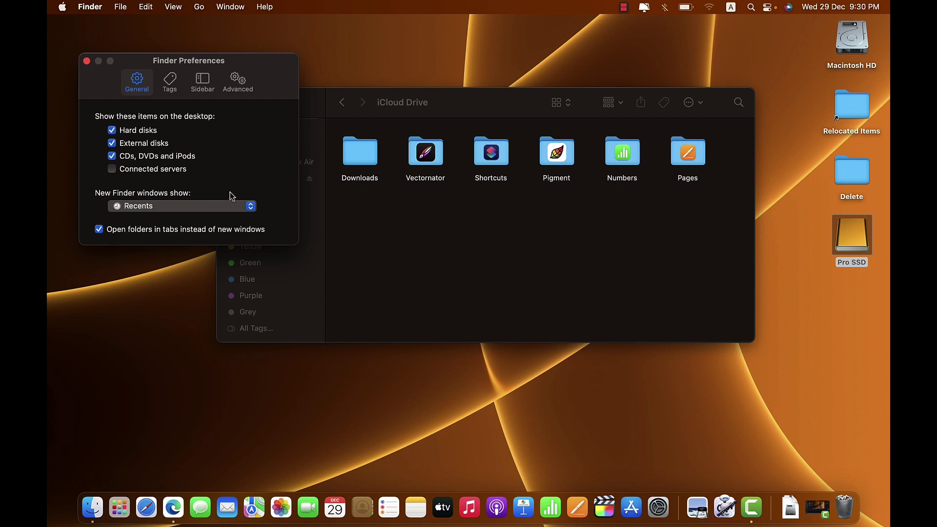
{"action": "left_click", "coordinate": [112, 143]}
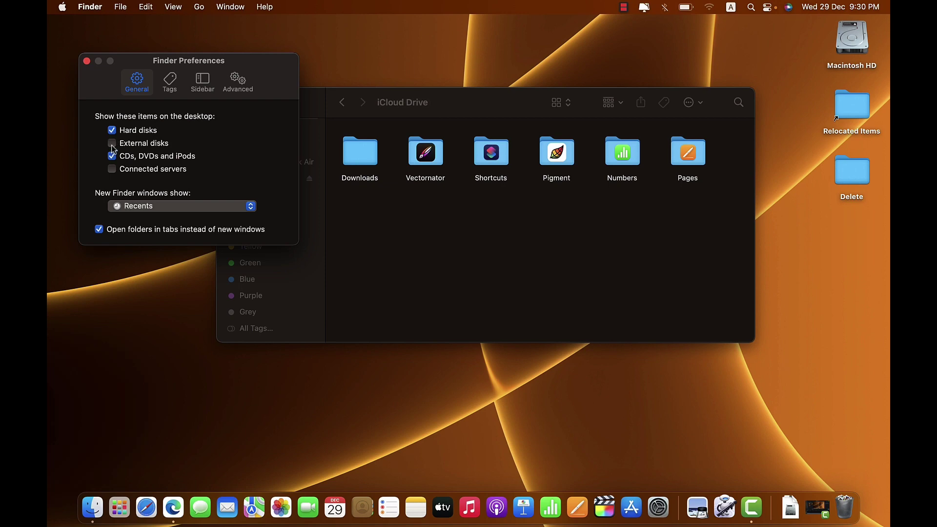
{"action": "left_click", "coordinate": [112, 147]}
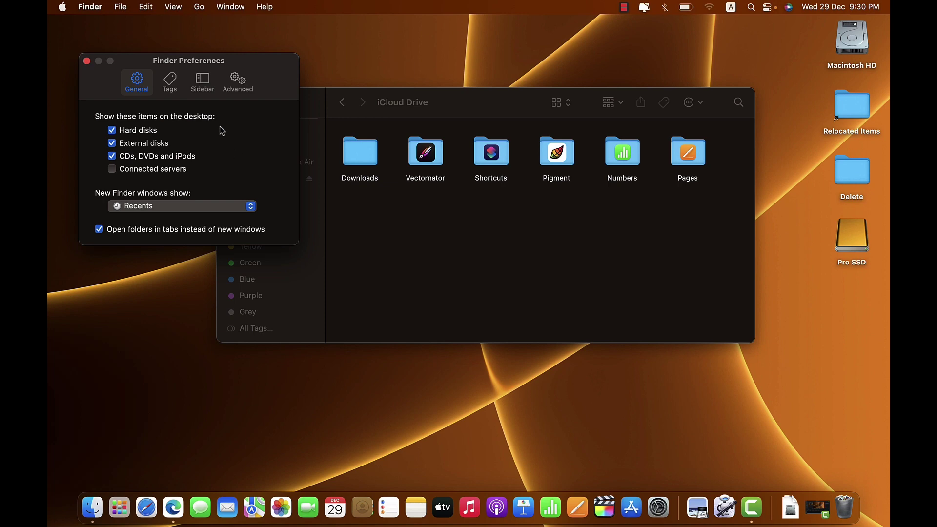
- Show the Tags preferences and compare them with the tags listed in the iCloud Drive window, returning to the preferences
{"action": "left_click", "coordinate": [168, 82]}
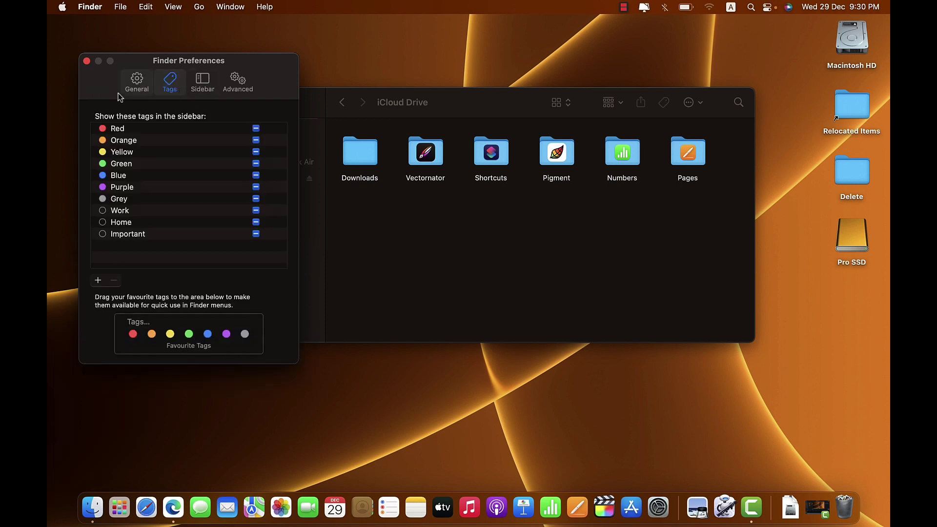
{"action": "left_click", "coordinate": [474, 101]}
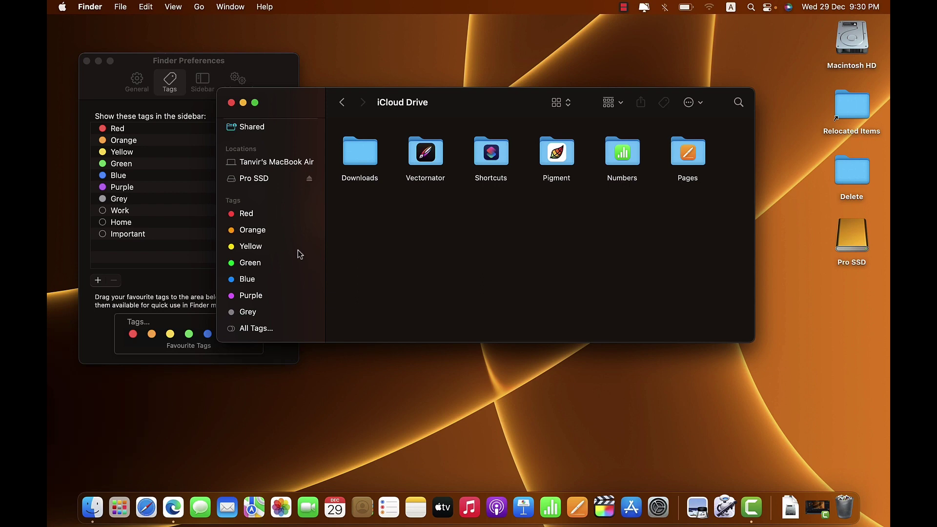
{"action": "left_click", "coordinate": [276, 76]}
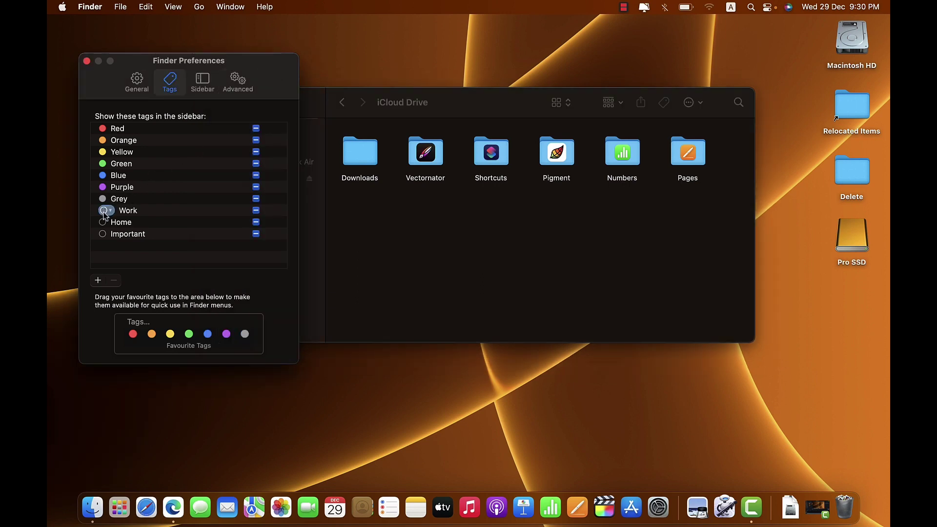
- Rename the red tag as "VV Imp" and check its new name in the All Tags window, returning to the preferences
{"action": "mouse_move", "coordinate": [101, 231]}
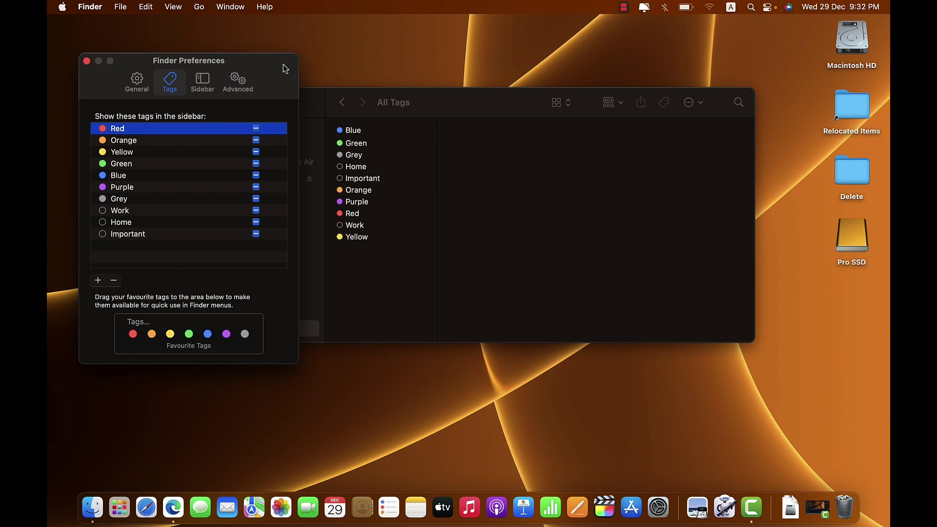
{"action": "right_click", "coordinate": [131, 128]}
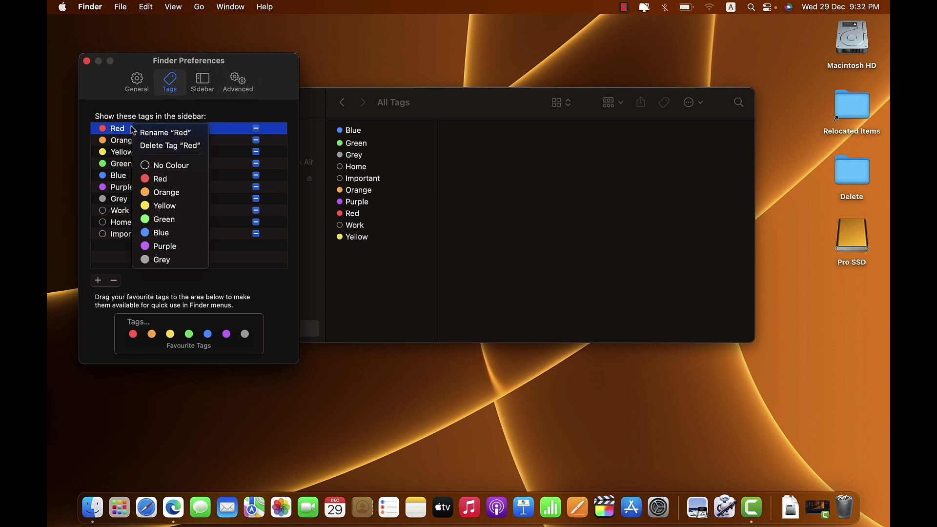
{"action": "left_click", "coordinate": [144, 134]}
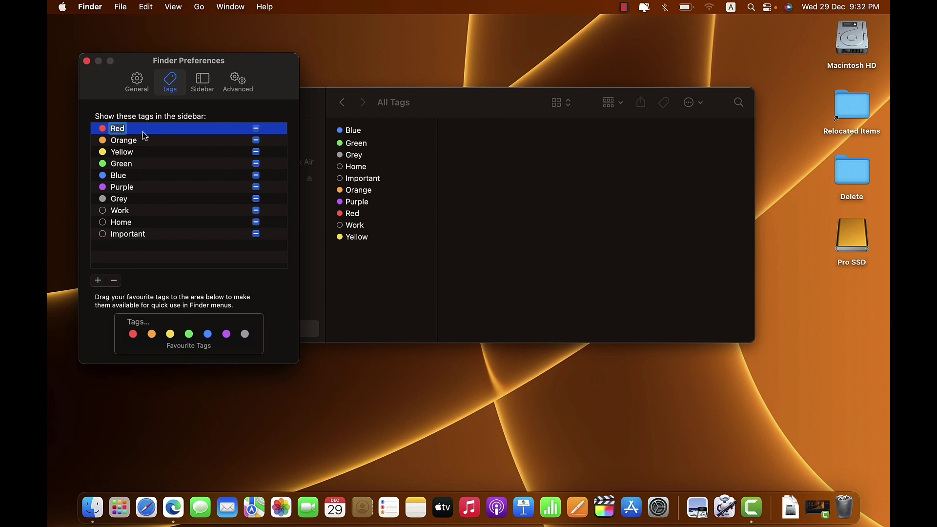
{"action": "key", "text": "Right"}
{"action": "type", "text": "V"}
{"action": "key", "text": "BackSpace"}
{"action": "key", "text": "BackSpace"}
{"action": "key", "text": "BackSpace"}
{"action": "key", "text": "BackSpace"}
{"action": "type", "text": "VV Imp"}
{"action": "left_click", "coordinate": [440, 182]}
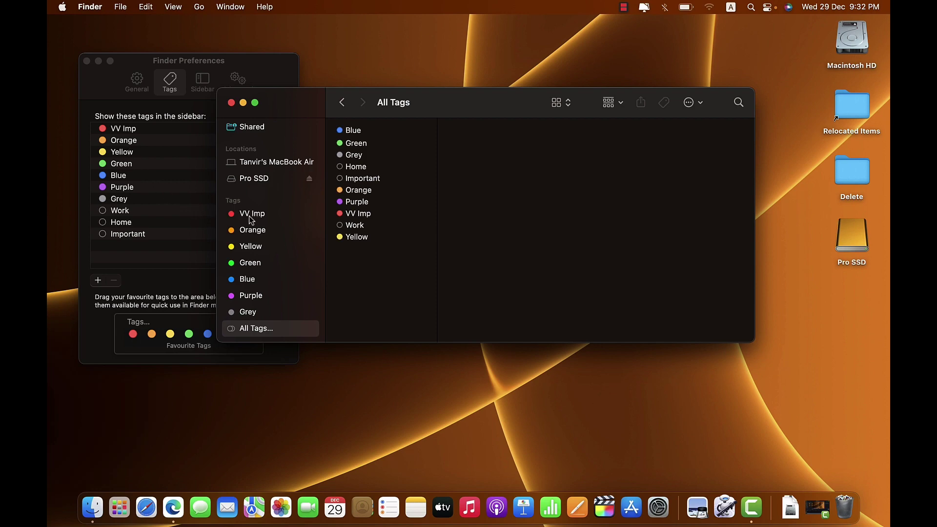
{"action": "left_click", "coordinate": [180, 198]}
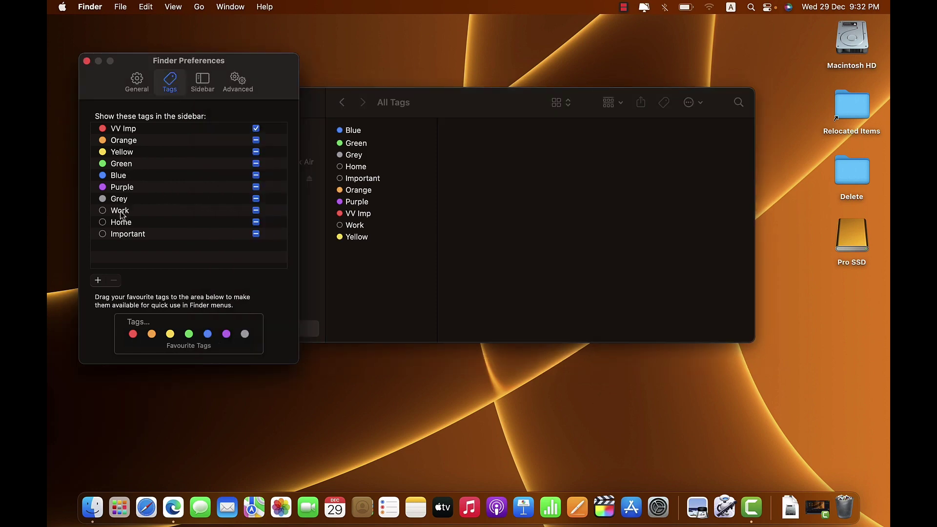
- Give fk46913_thumbnail.jpeg in the desktop's Delete folder the red tag and view the files tagged VV Imp, returning to the folder
{"action": "mouse_move", "coordinate": [105, 211]}
{"action": "double_click", "coordinate": [854, 175]}
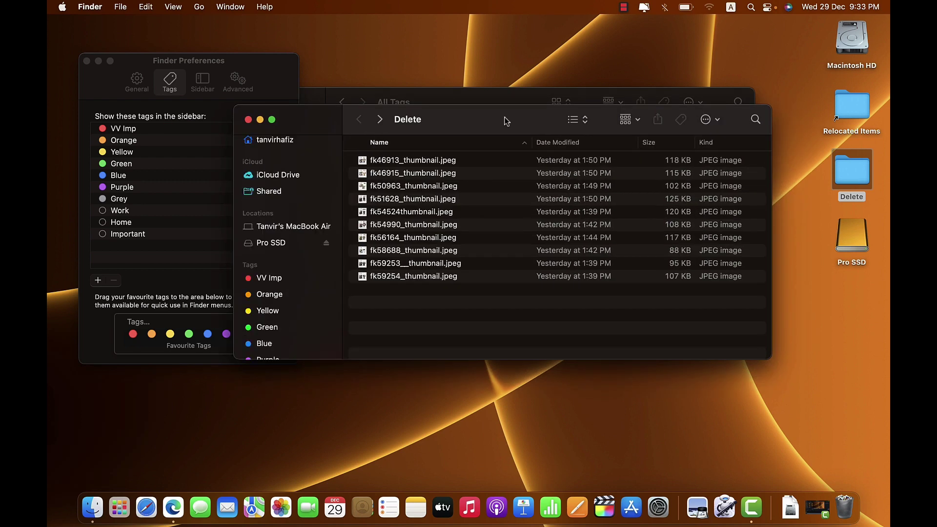
{"action": "left_click", "coordinate": [421, 162]}
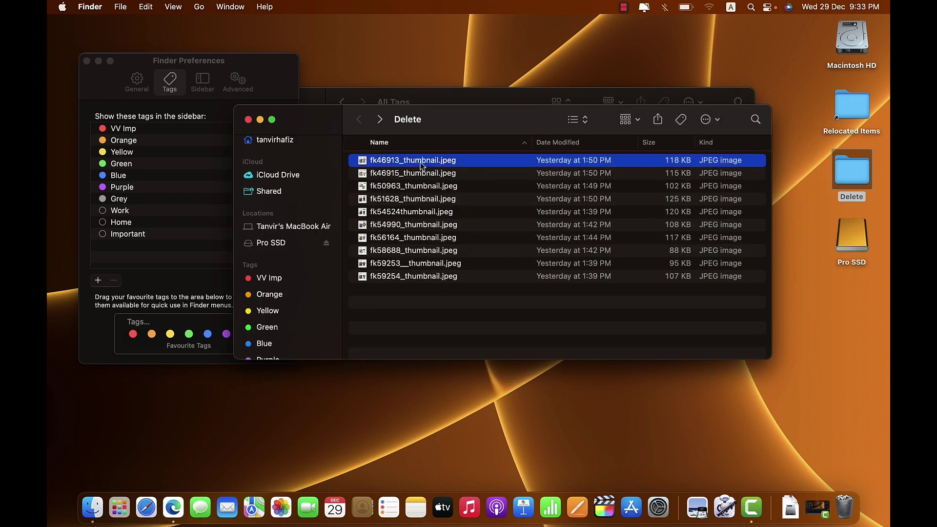
{"action": "right_click", "coordinate": [421, 165]}
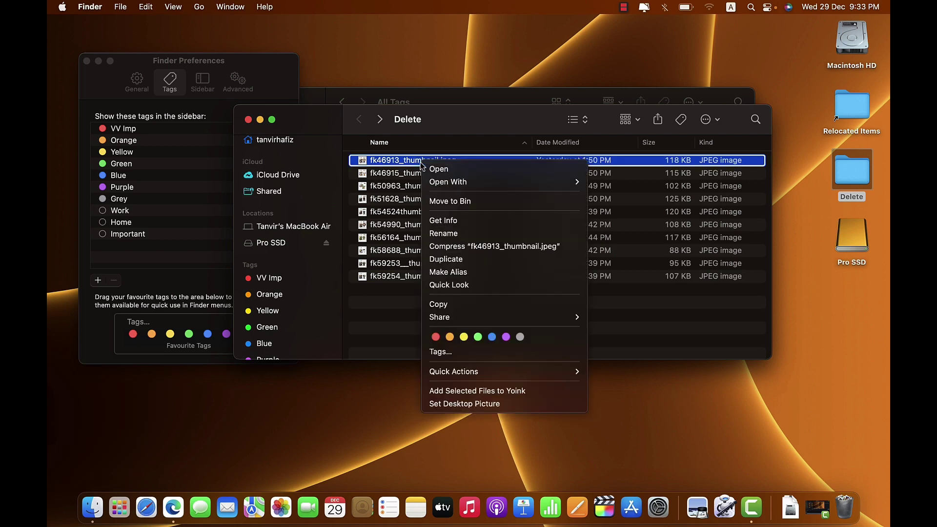
{"action": "left_click", "coordinate": [436, 337]}
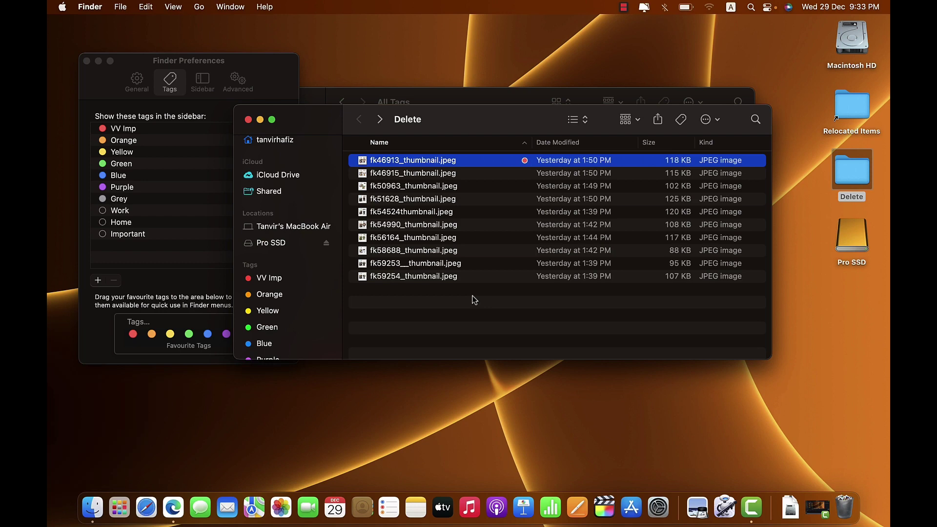
{"action": "left_click", "coordinate": [268, 282]}
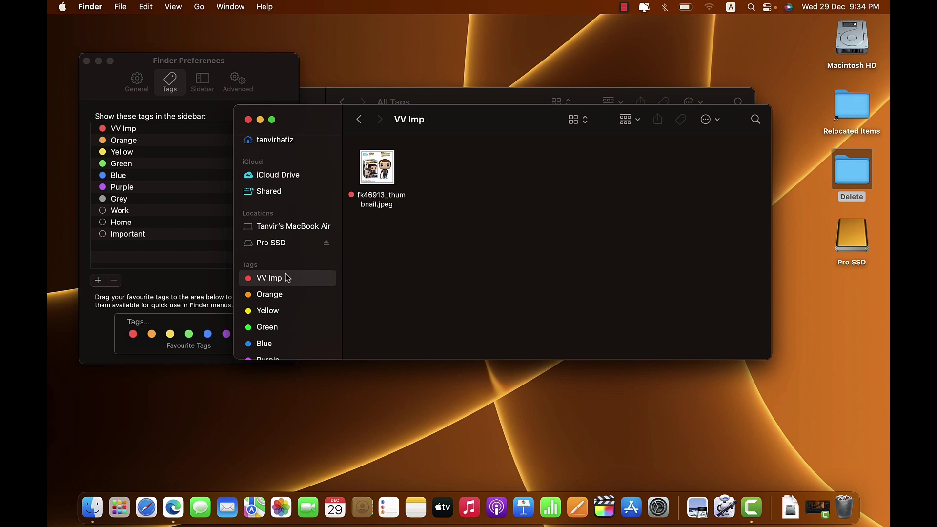
{"action": "left_click", "coordinate": [358, 119]}
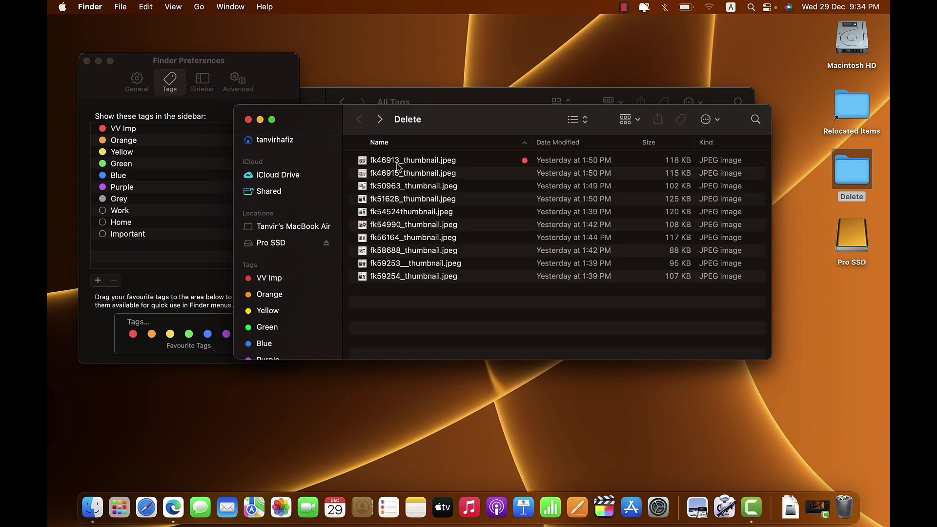
- Remove the red tag from fk46913_thumbnail.jpeg, recheck the files tagged VV Imp, and close the Delete folder's window
{"action": "left_click", "coordinate": [396, 162]}
{"action": "right_click", "coordinate": [397, 163]}
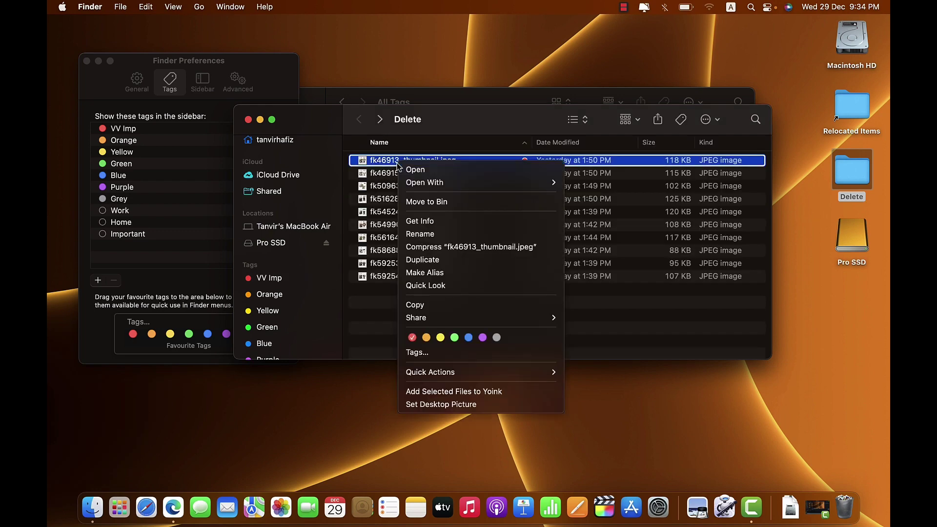
{"action": "left_click", "coordinate": [411, 337]}
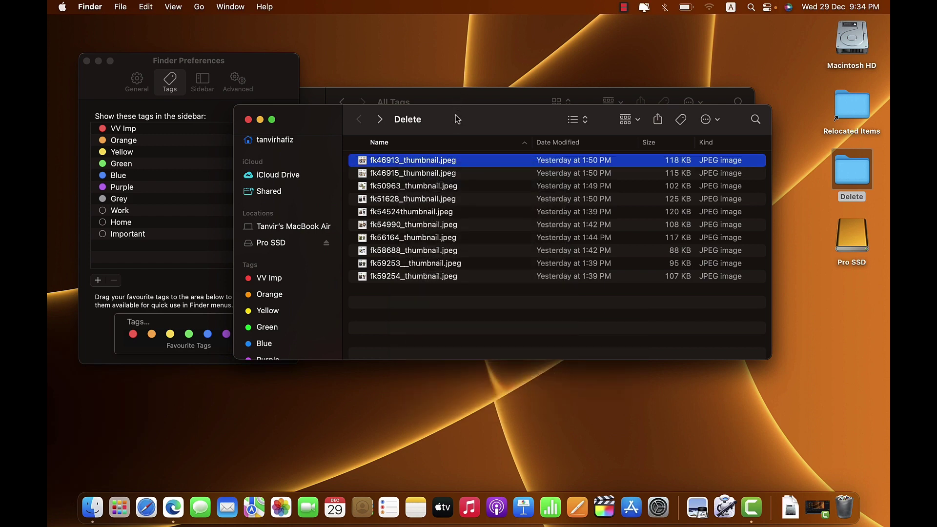
{"action": "left_click", "coordinate": [280, 278]}
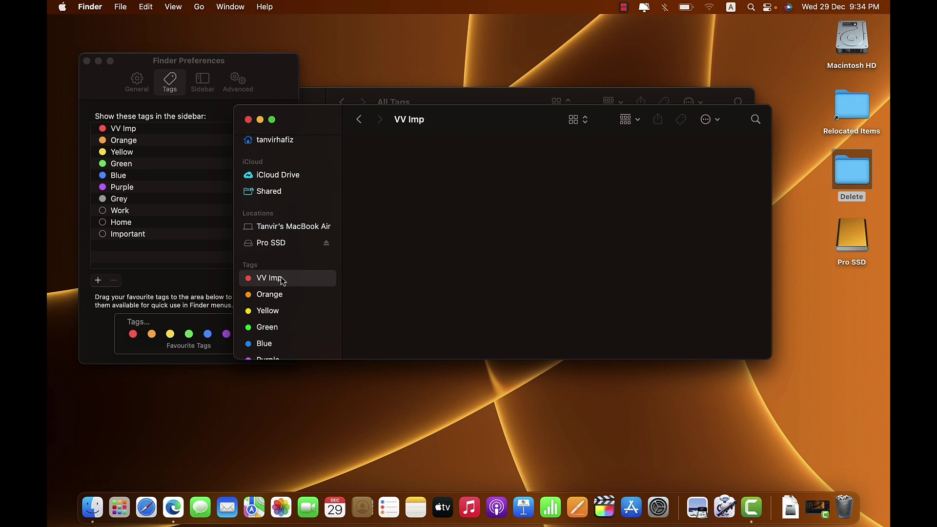
{"action": "left_click", "coordinate": [358, 120]}
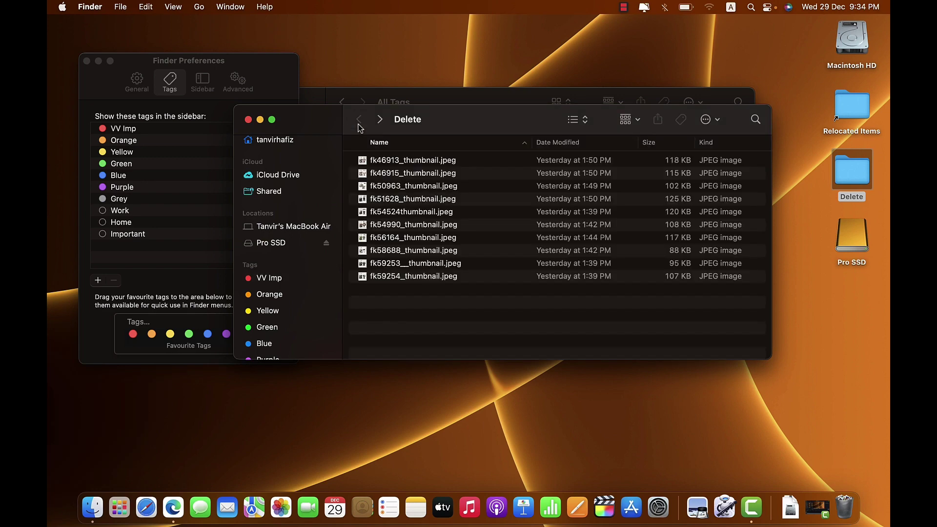
{"action": "left_click", "coordinate": [248, 120]}
- Show the Sidebar preferences and move the All Tags window beside them to compare the listed favourites
{"action": "left_click", "coordinate": [203, 83]}
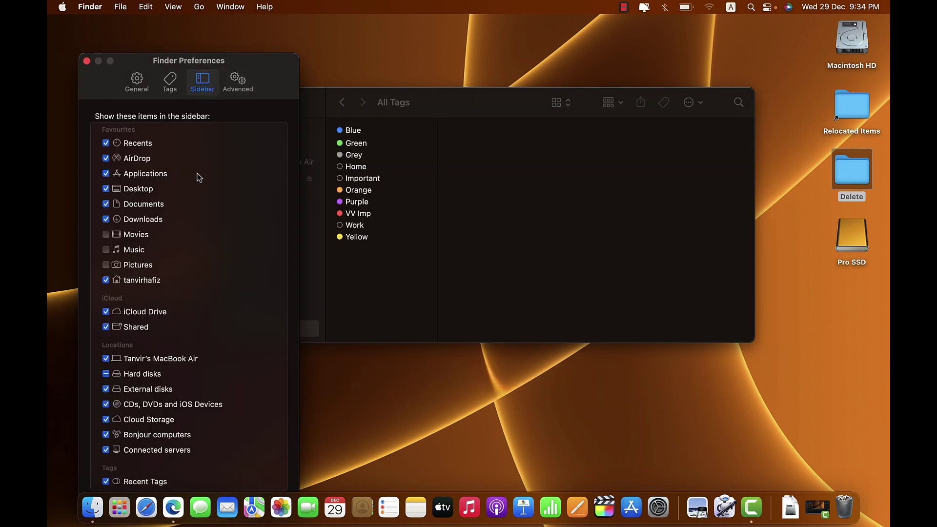
{"action": "left_click", "coordinate": [457, 106]}
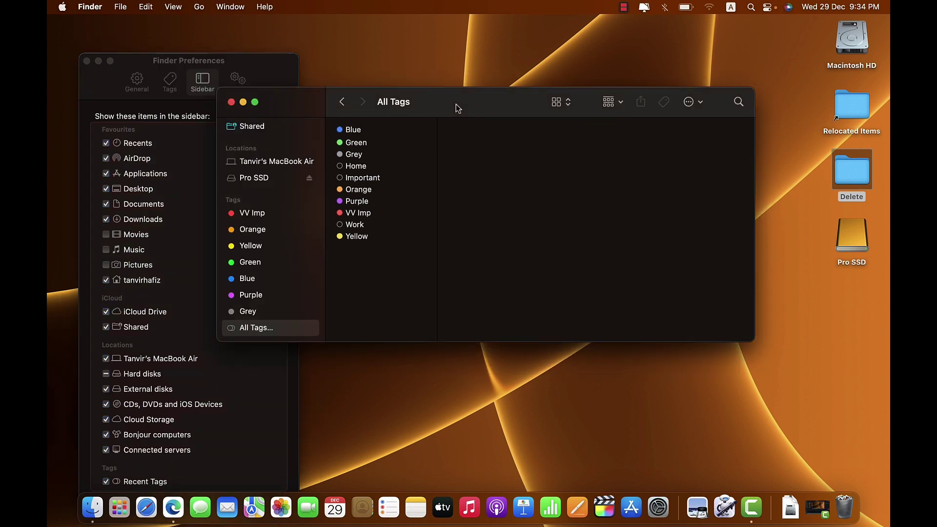
{"action": "left_click_drag", "start_coordinate": [456, 104], "coordinate": [550, 120]}
{"action": "scroll", "coordinate": [383, 176], "scroll_direction": "up", "scroll_amount": 5}
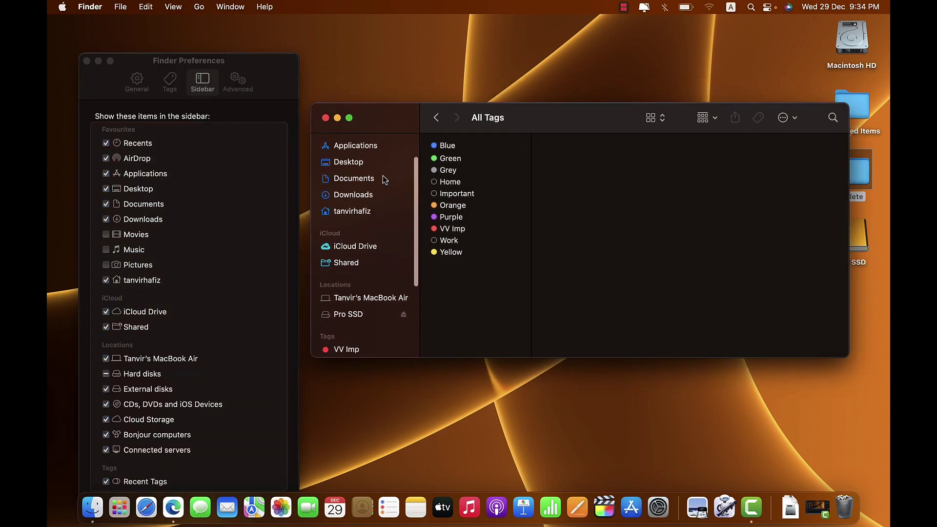
{"action": "scroll", "coordinate": [383, 179], "scroll_direction": "up", "scroll_amount": 3}
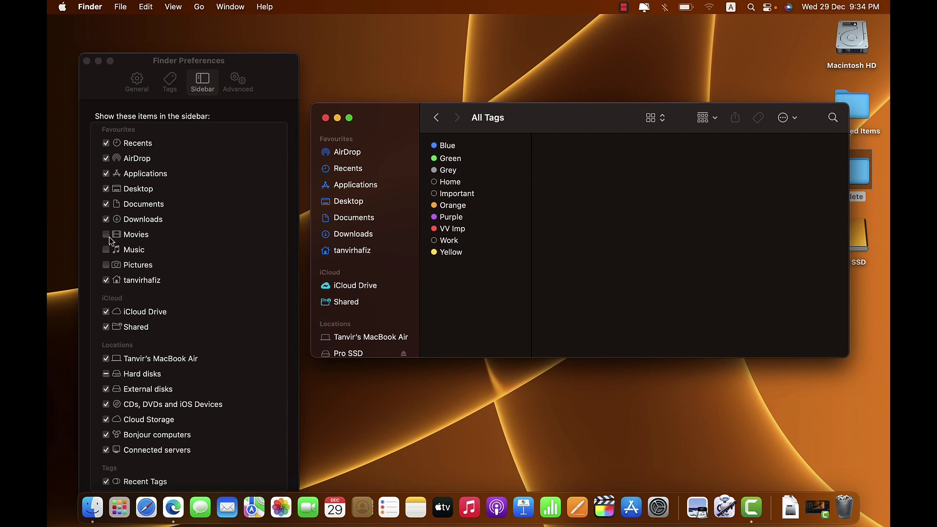
- Switch Movies on and off again among the sidebar favourites, and show the Advanced preferences
{"action": "left_click", "coordinate": [107, 235]}
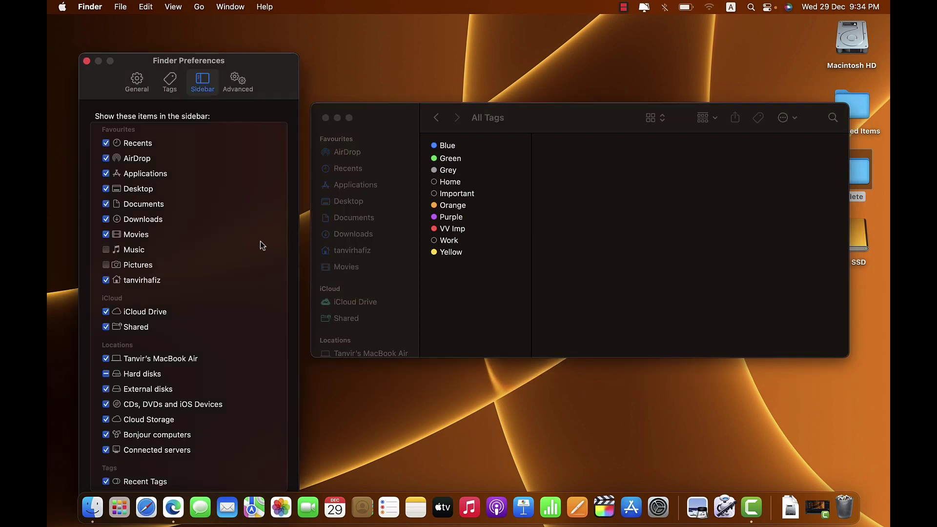
{"action": "left_click", "coordinate": [396, 181]}
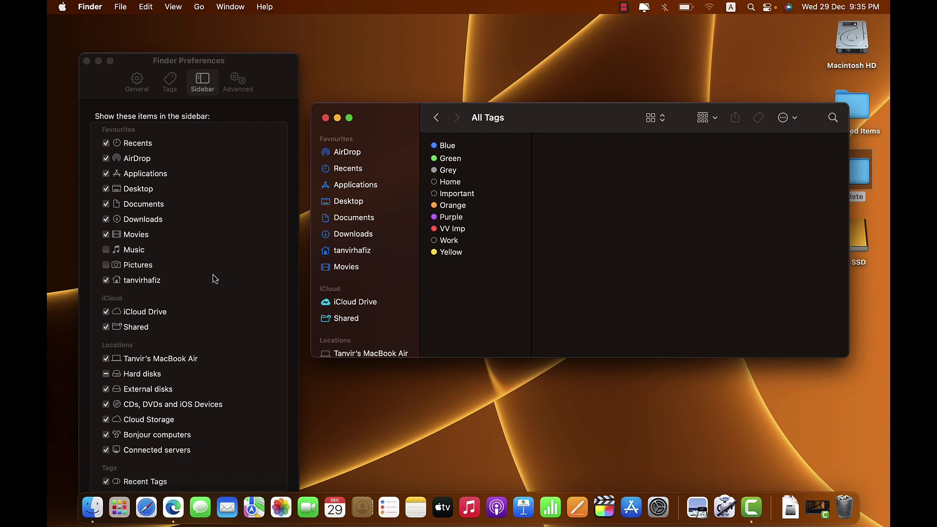
{"action": "left_click", "coordinate": [106, 234]}
{"action": "left_click", "coordinate": [385, 130]}
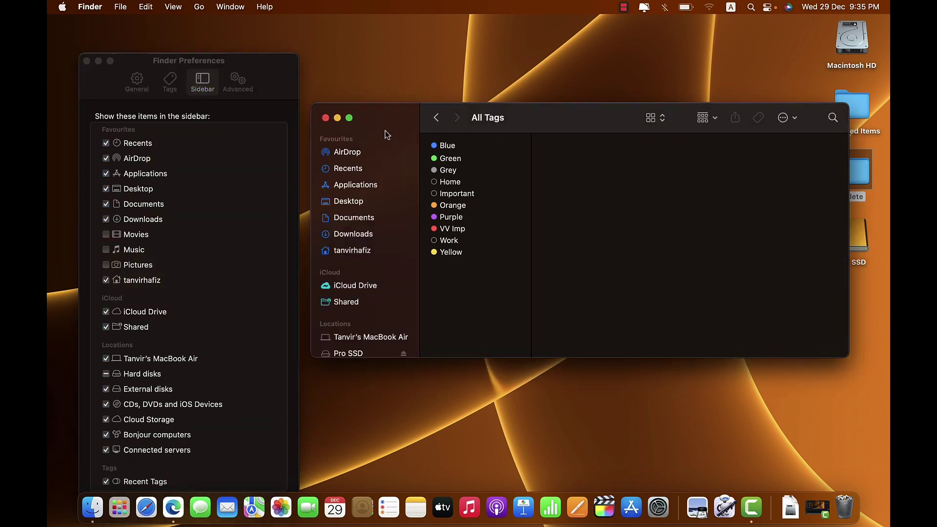
{"action": "left_click", "coordinate": [237, 81]}
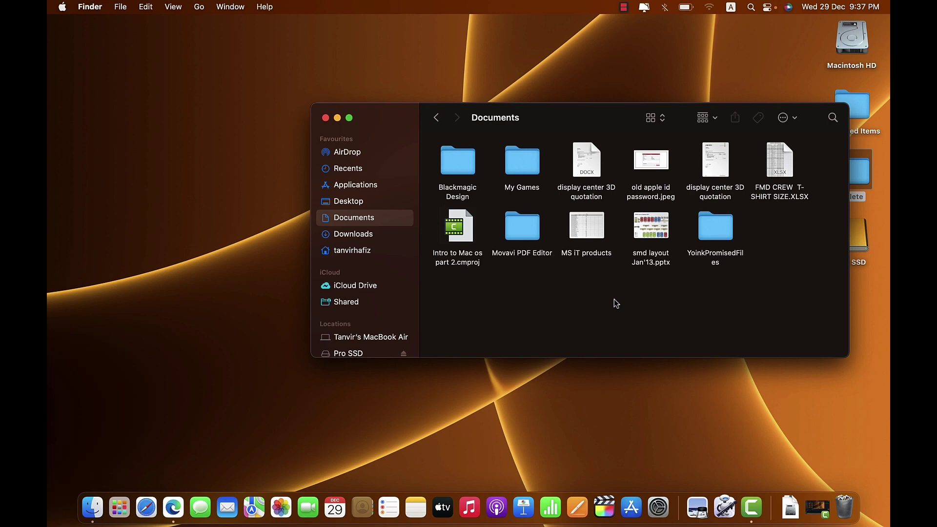
- View the information window of the Documents folder and close it again
{"action": "right_click", "coordinate": [615, 303]}
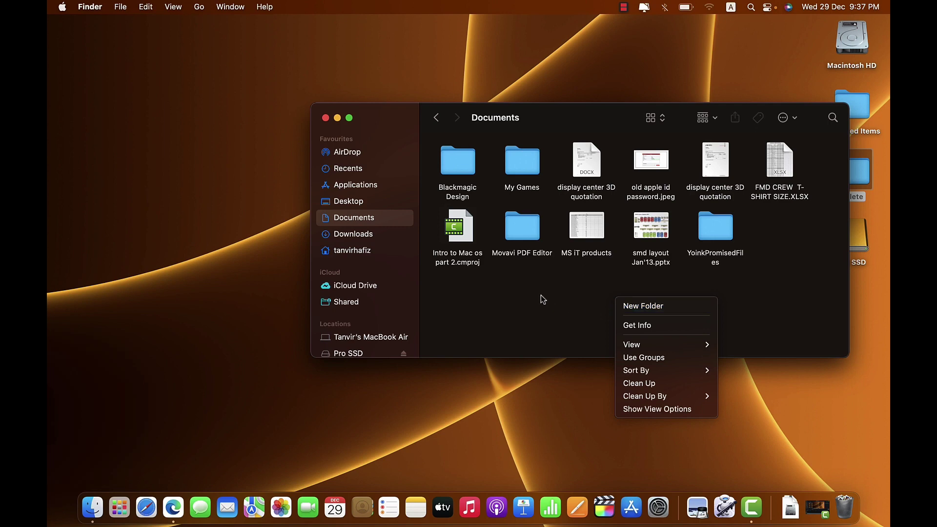
{"action": "left_click", "coordinate": [647, 327]}
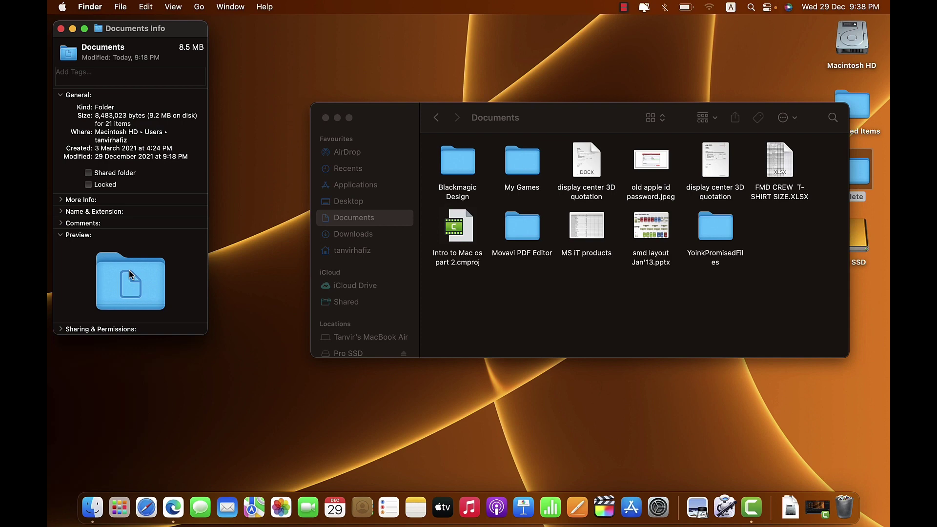
{"action": "key", "text": "super+w"}
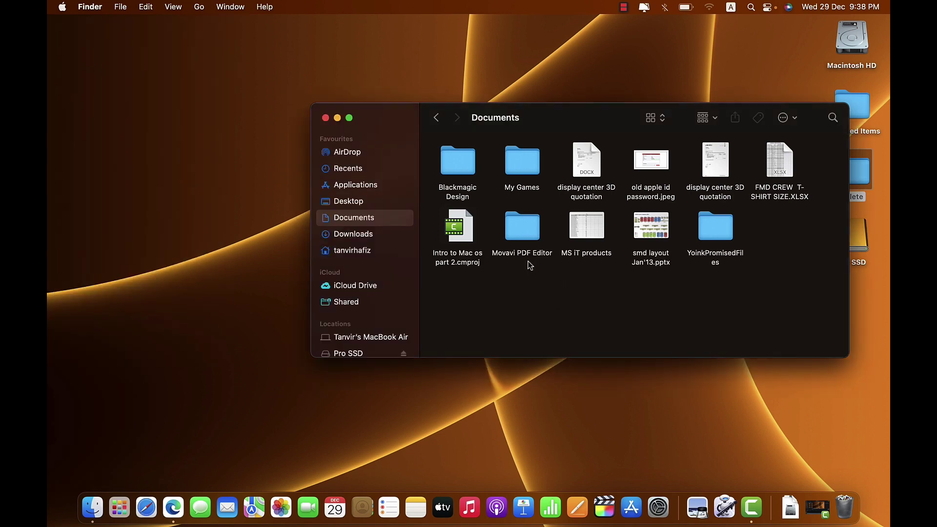
- Move the Movavi PDF Editor folder and the MS iT products file out of line below the second row of Documents
{"action": "left_click_drag", "start_coordinate": [525, 229], "coordinate": [490, 288]}
{"action": "left_click_drag", "start_coordinate": [581, 238], "coordinate": [621, 288]}
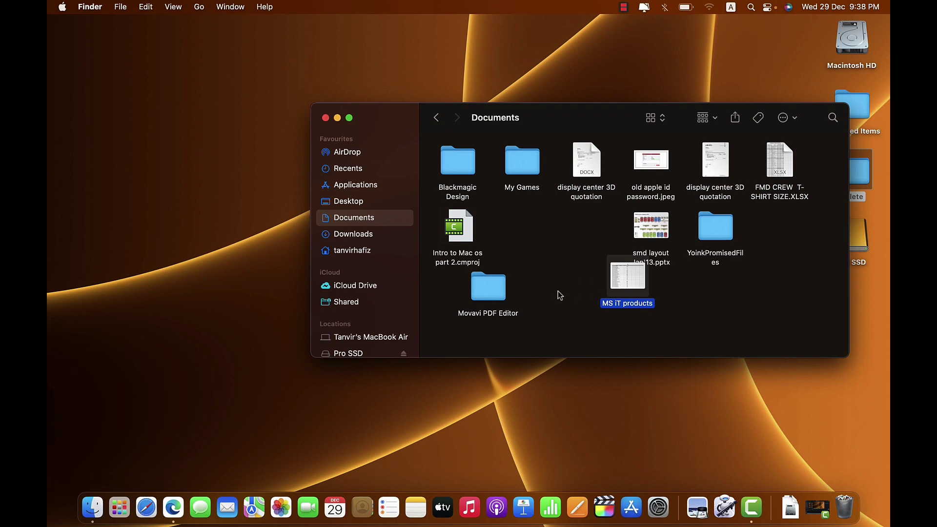
- Sort Documents by Snap to Grid and move Movavi PDF Editor and MS iT products back into the gaps in the second row
{"action": "right_click", "coordinate": [558, 291]}
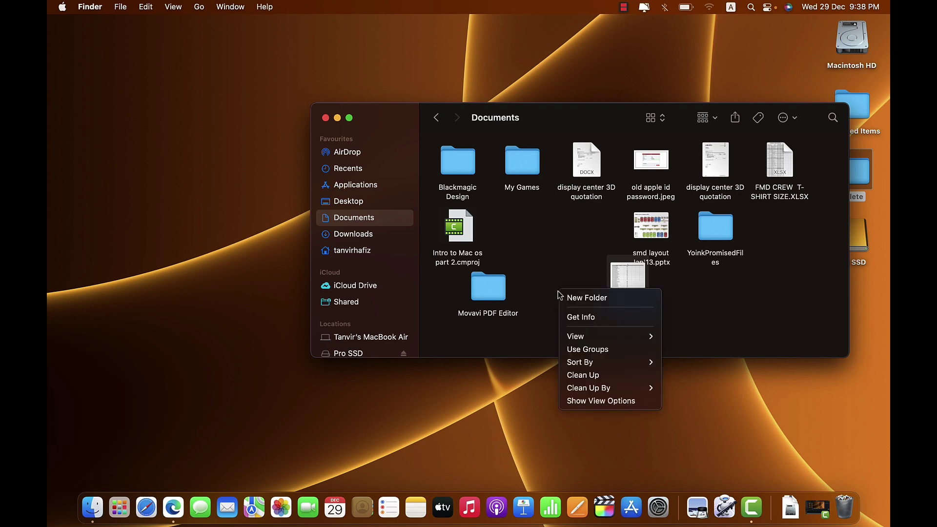
{"action": "mouse_move", "coordinate": [587, 361]}
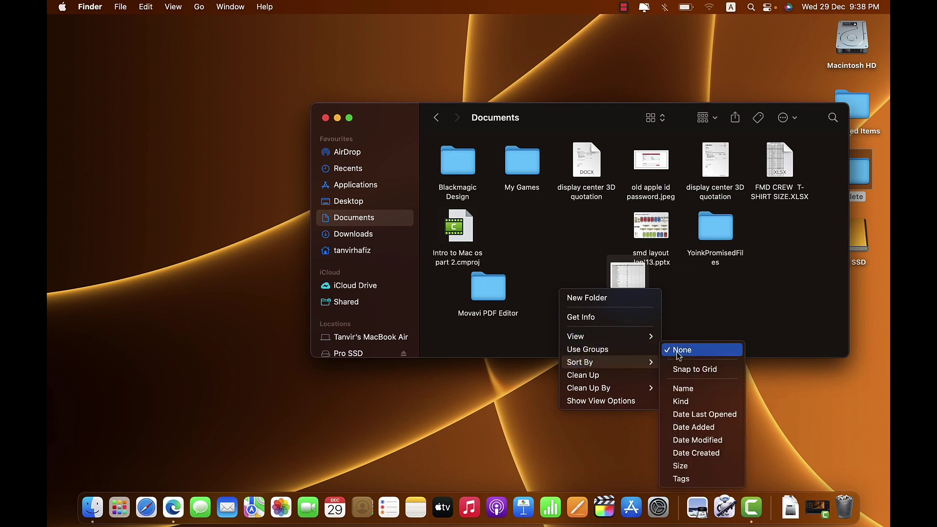
{"action": "left_click", "coordinate": [693, 370]}
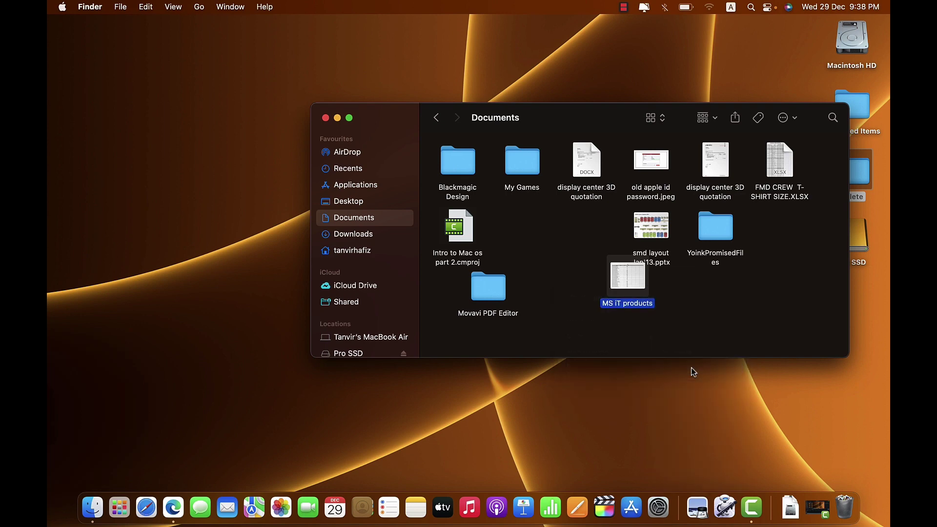
{"action": "left_click", "coordinate": [712, 313]}
{"action": "left_click_drag", "start_coordinate": [488, 288], "coordinate": [534, 255]}
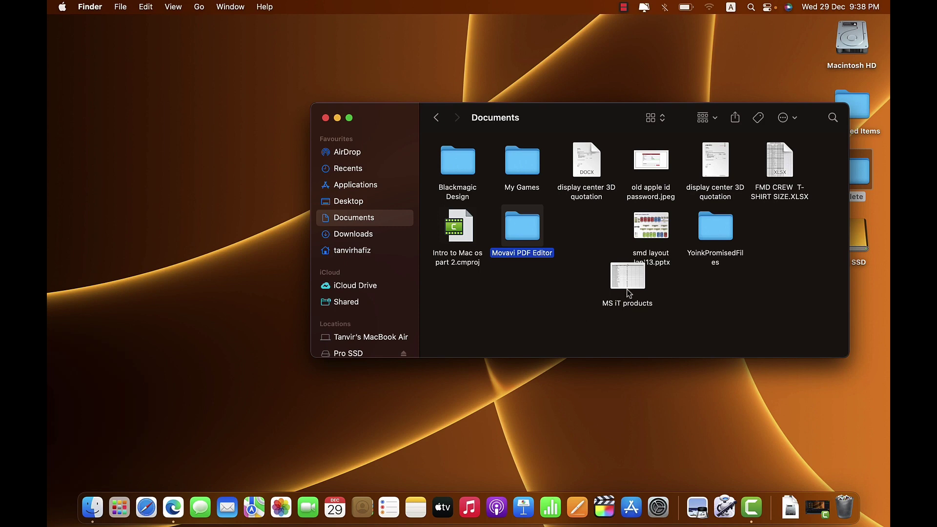
{"action": "left_click_drag", "start_coordinate": [629, 286], "coordinate": [604, 251]}
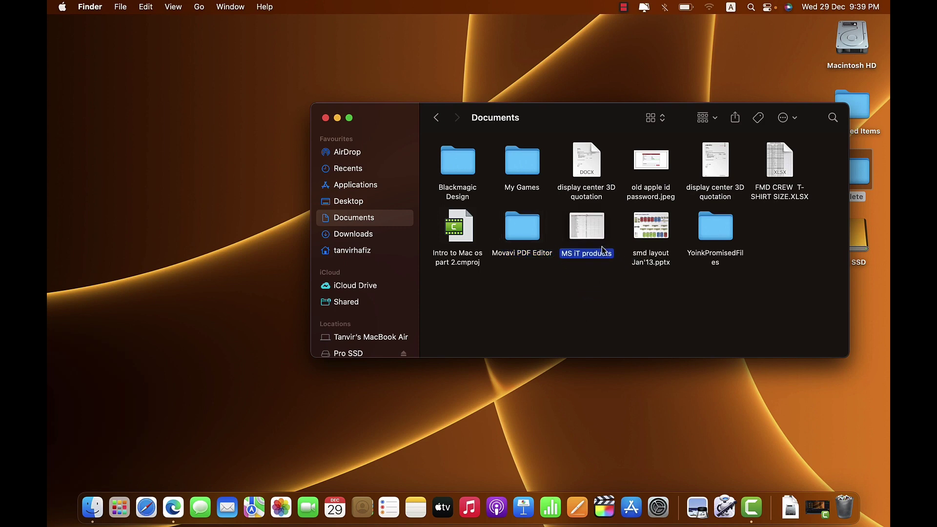